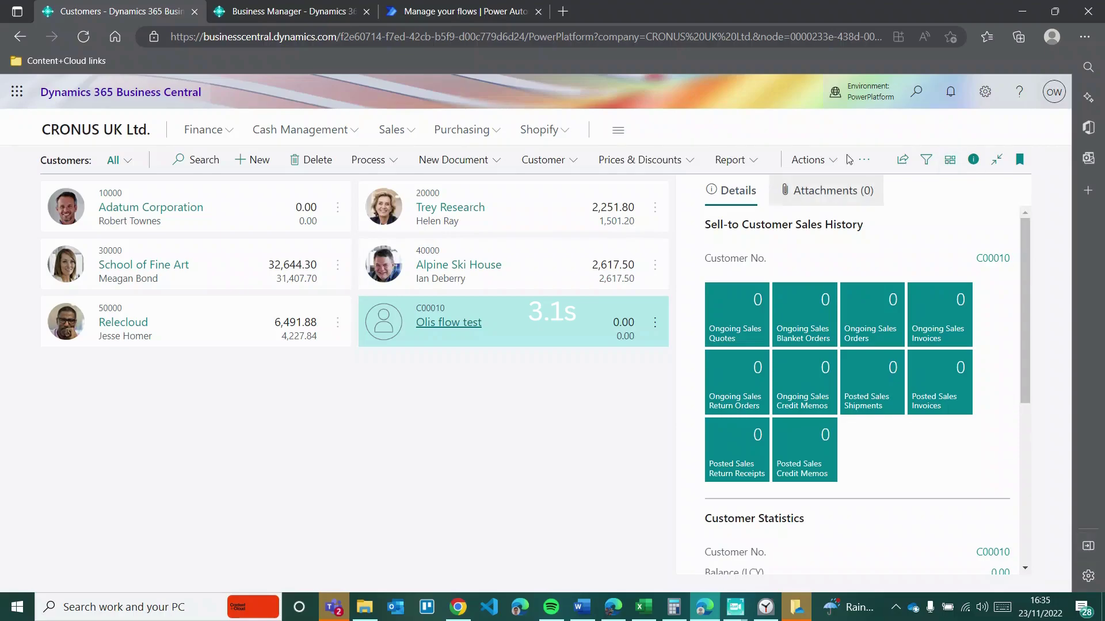
Step: Check Available Companies and compare the Dynamics Oli home page with the CRONUS UK Ltd. customer list
{"action": "left_click", "coordinate": [869, 101]}
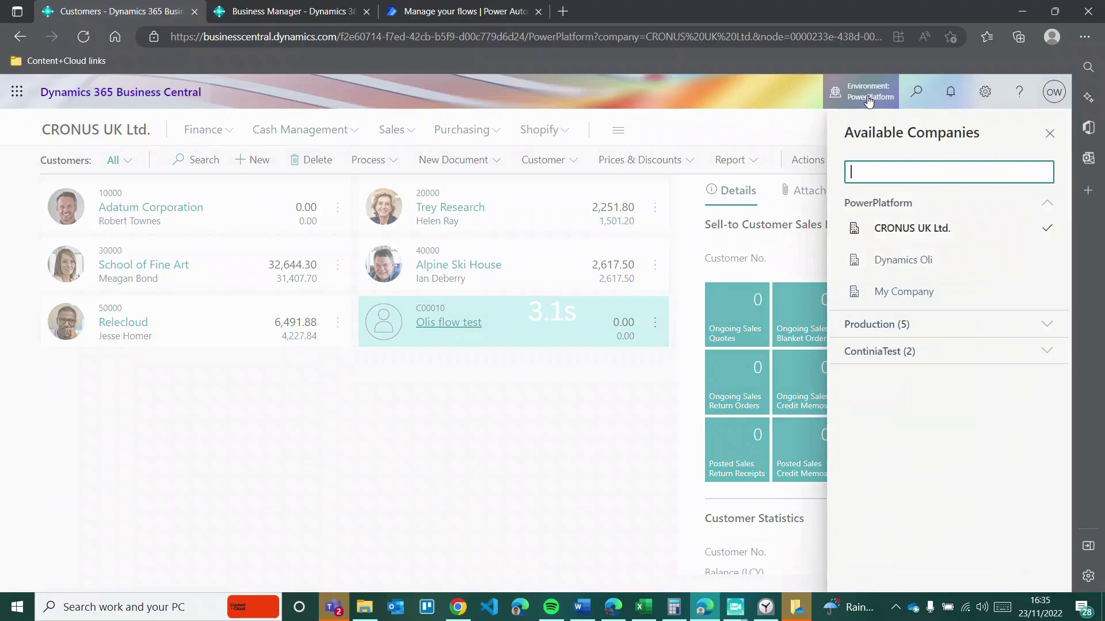
{"action": "left_click", "coordinate": [460, 411]}
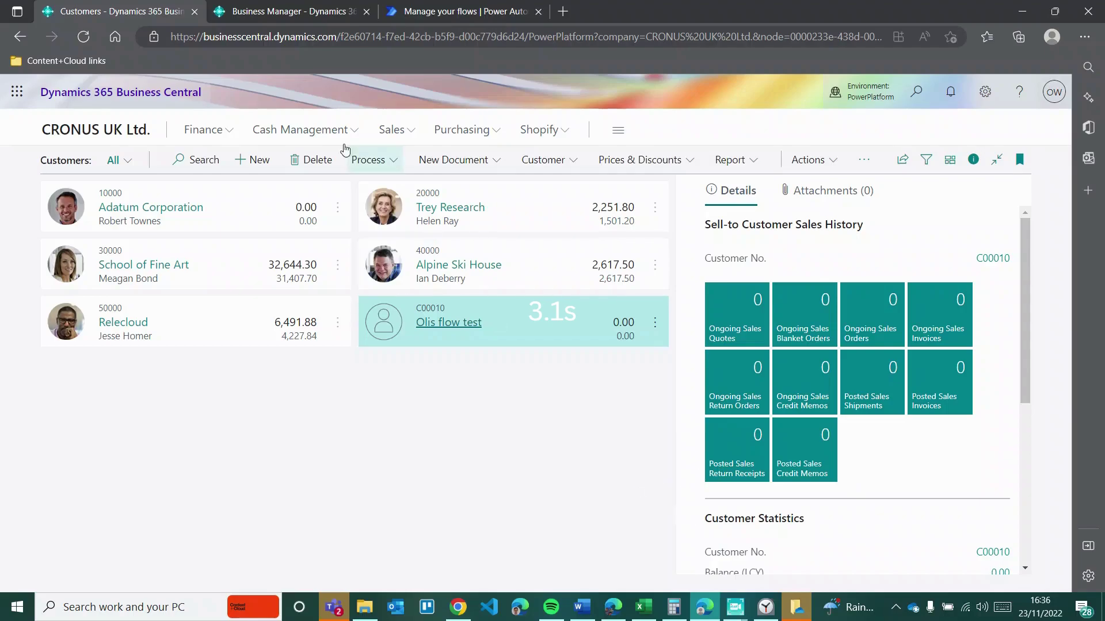
{"action": "left_click", "coordinate": [290, 12]}
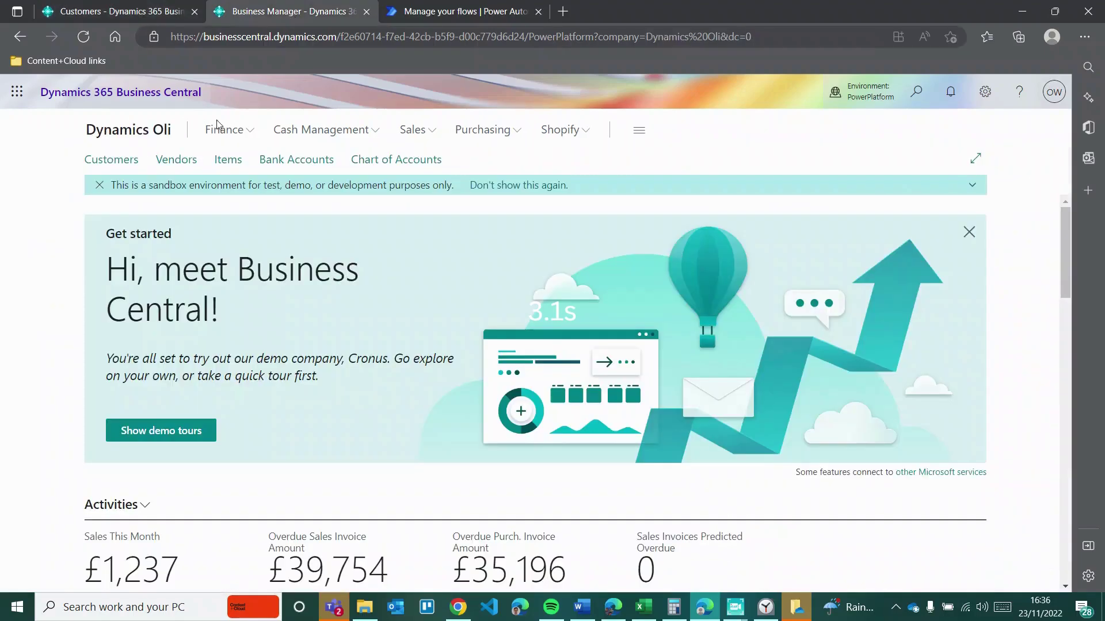
{"action": "left_click", "coordinate": [144, 12]}
{"action": "left_click", "coordinate": [253, 21]}
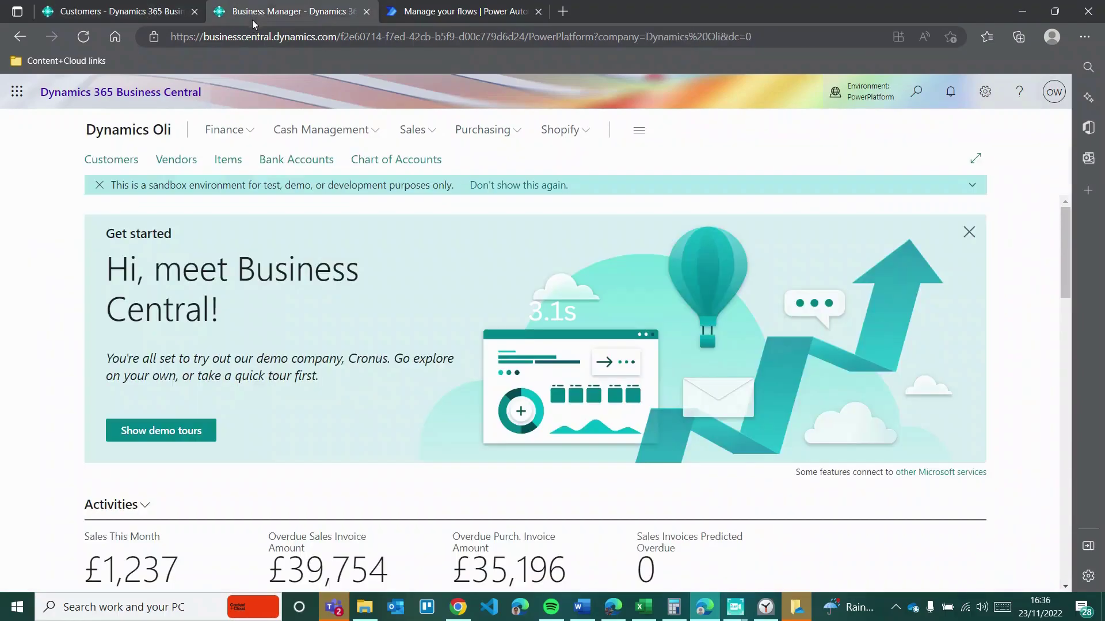
{"action": "left_click", "coordinate": [125, 20]}
{"action": "left_click", "coordinate": [869, 104]}
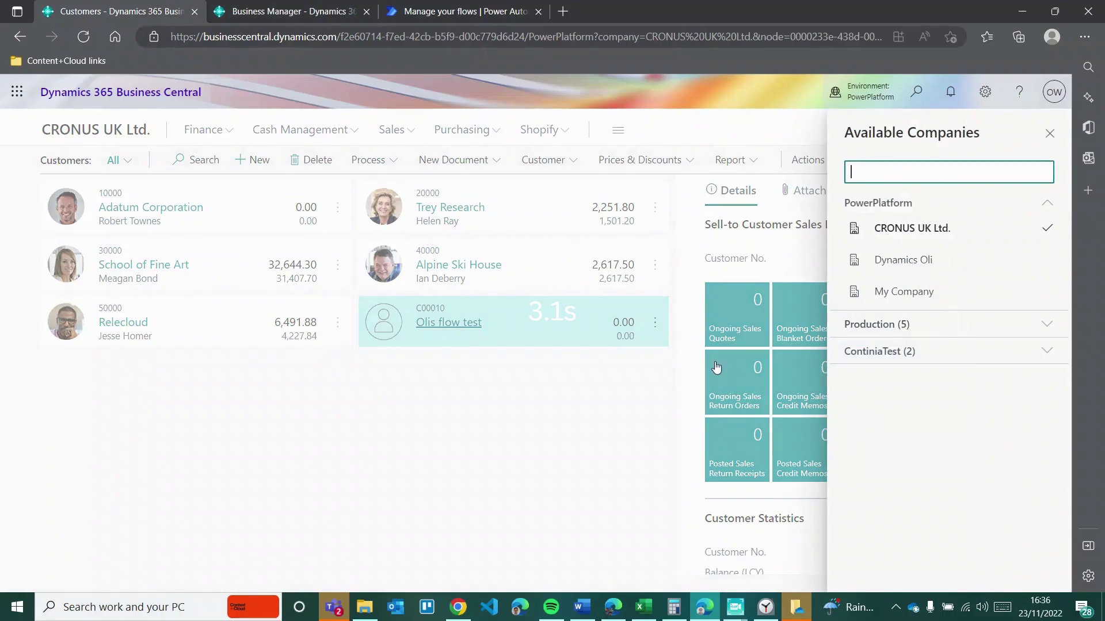
{"action": "left_click", "coordinate": [483, 475]}
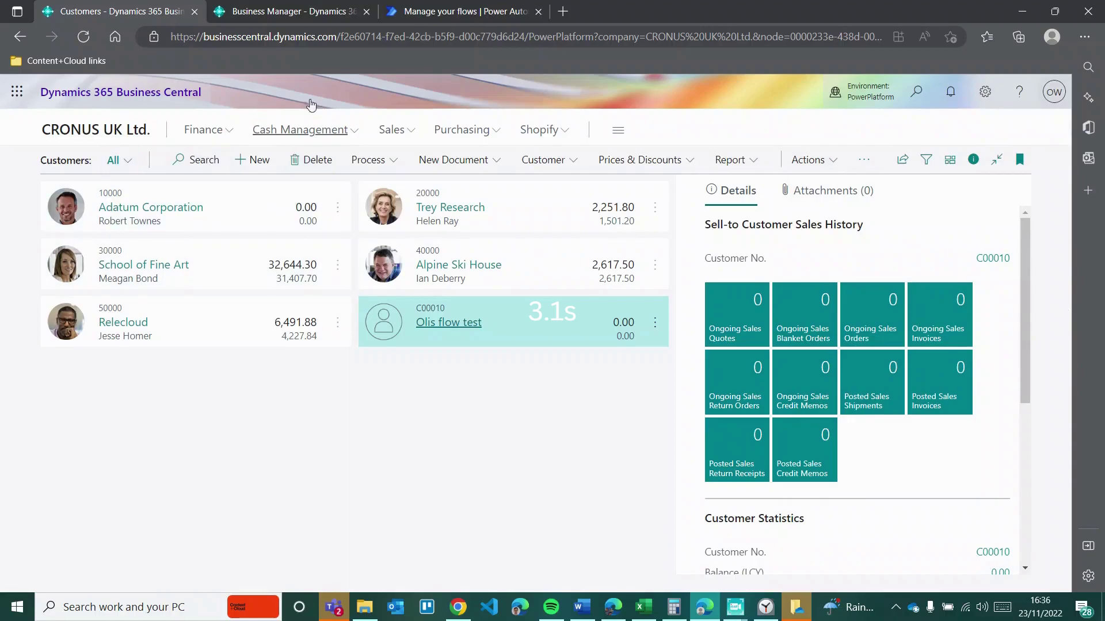
{"action": "left_click", "coordinate": [288, 11]}
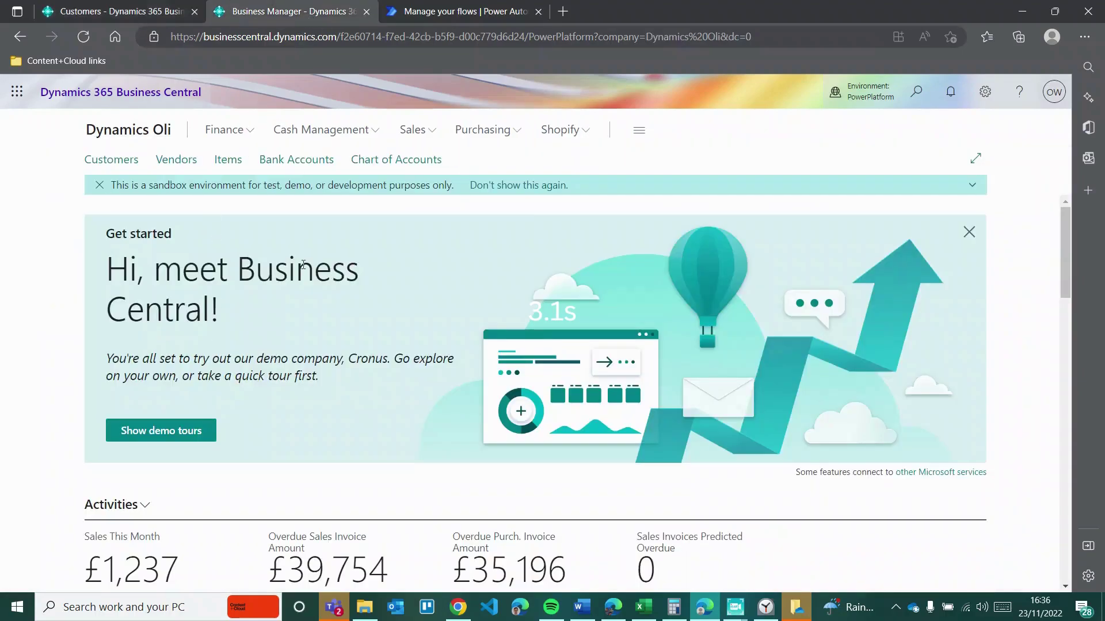
{"action": "left_click", "coordinate": [145, 18]}
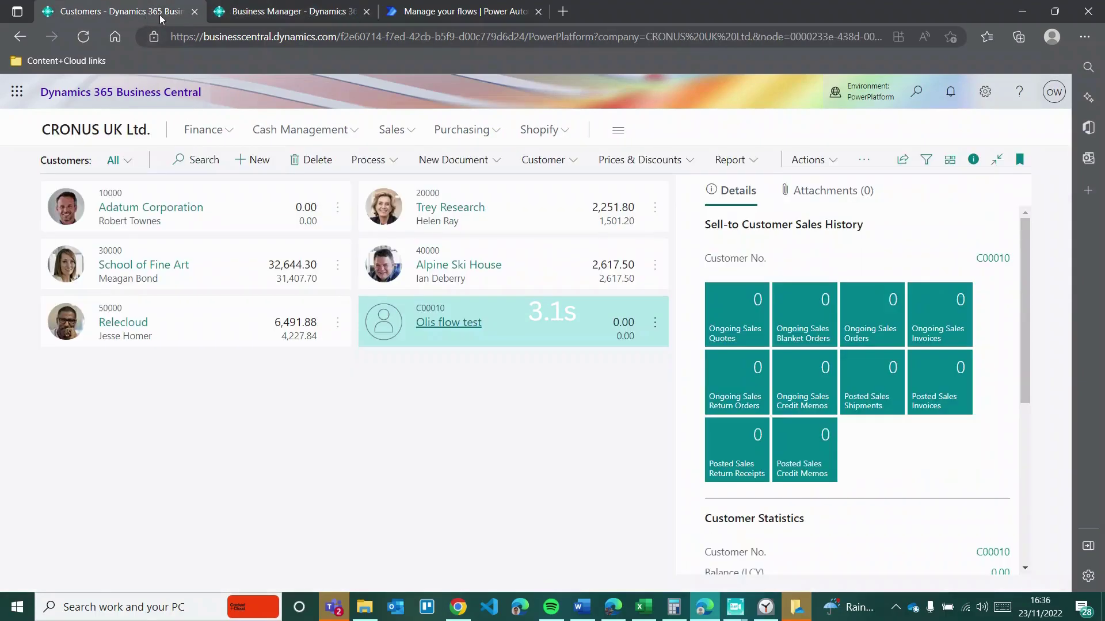
Step: Start a 15-minute countdown timer and open Power Automate's Create page
{"action": "left_click", "coordinate": [418, 17]}
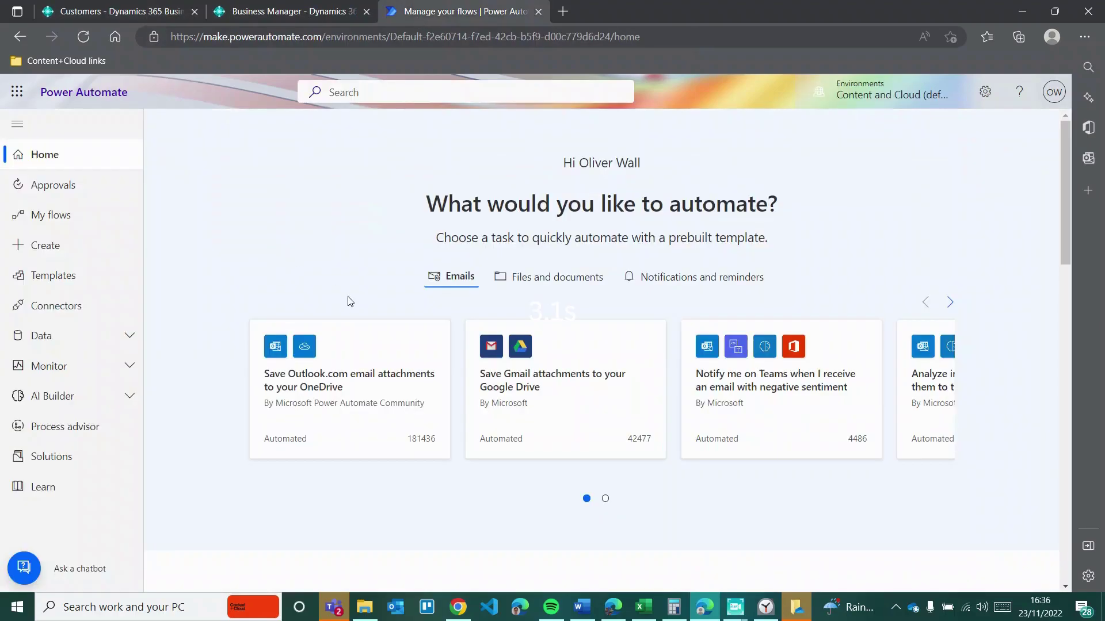
{"action": "left_click", "coordinate": [764, 604]}
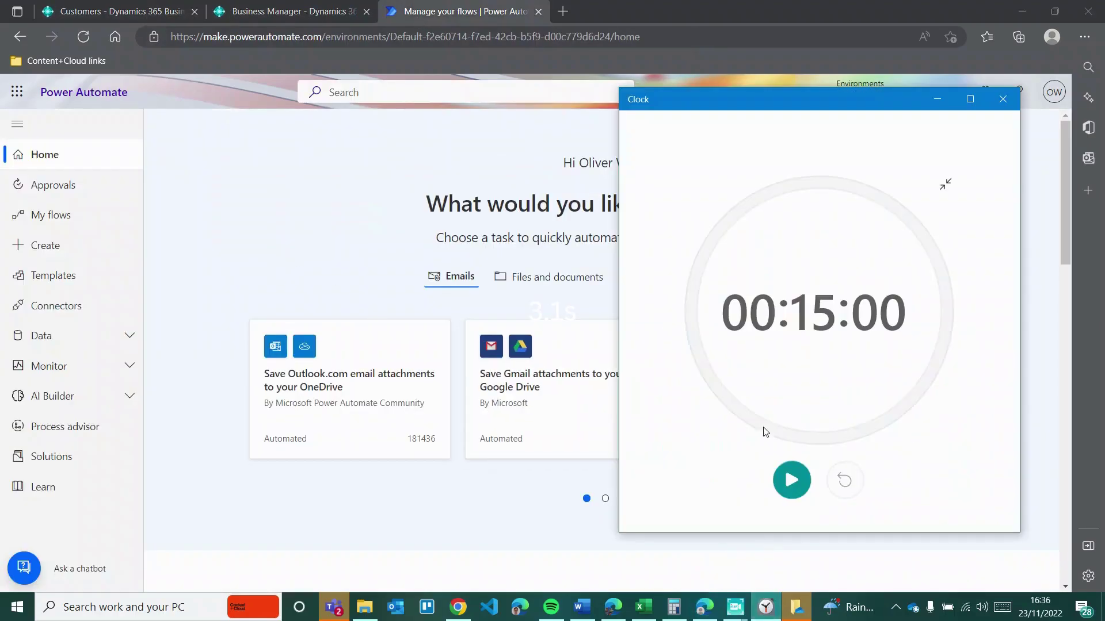
{"action": "left_click", "coordinate": [796, 493]}
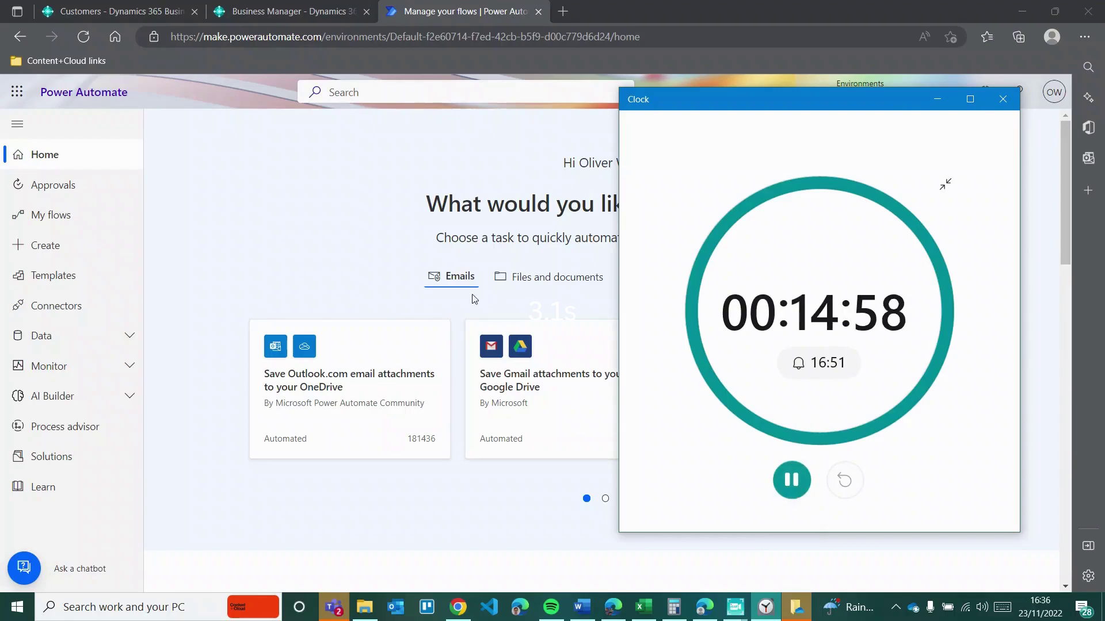
{"action": "left_click", "coordinate": [316, 247]}
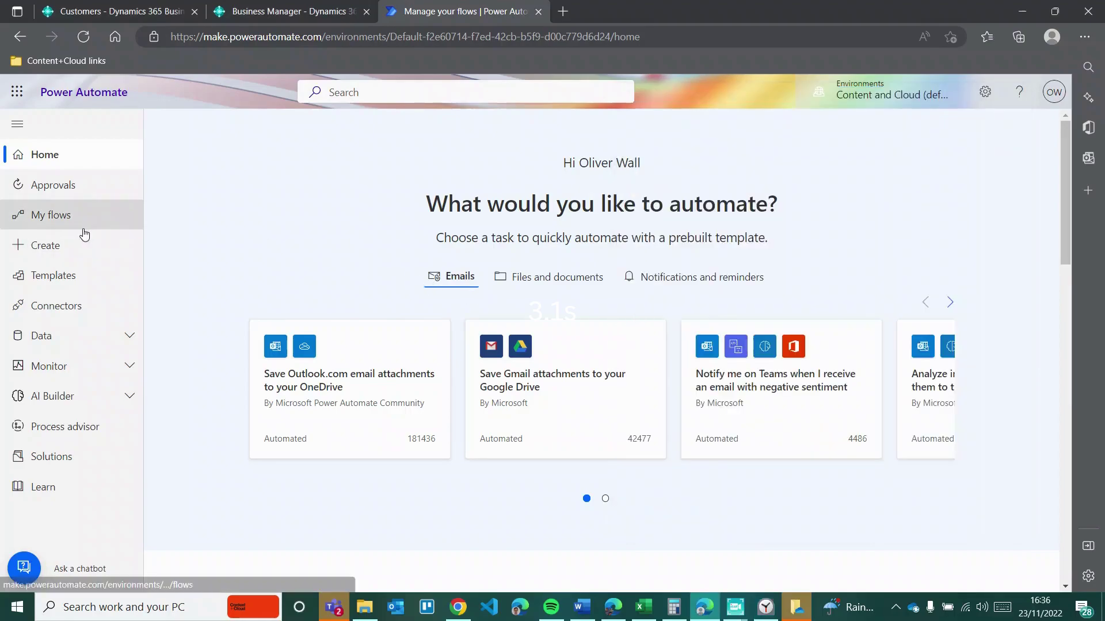
{"action": "left_click", "coordinate": [81, 262]}
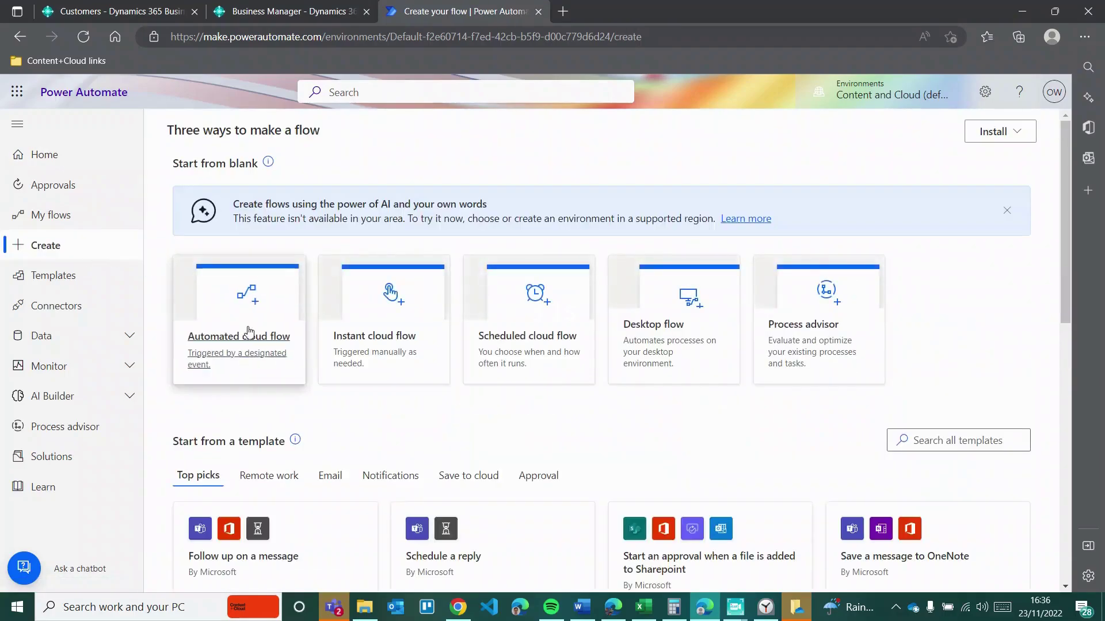
Step: Start an automated cloud flow named 'Olis Test flow'
{"action": "left_click", "coordinate": [219, 370]}
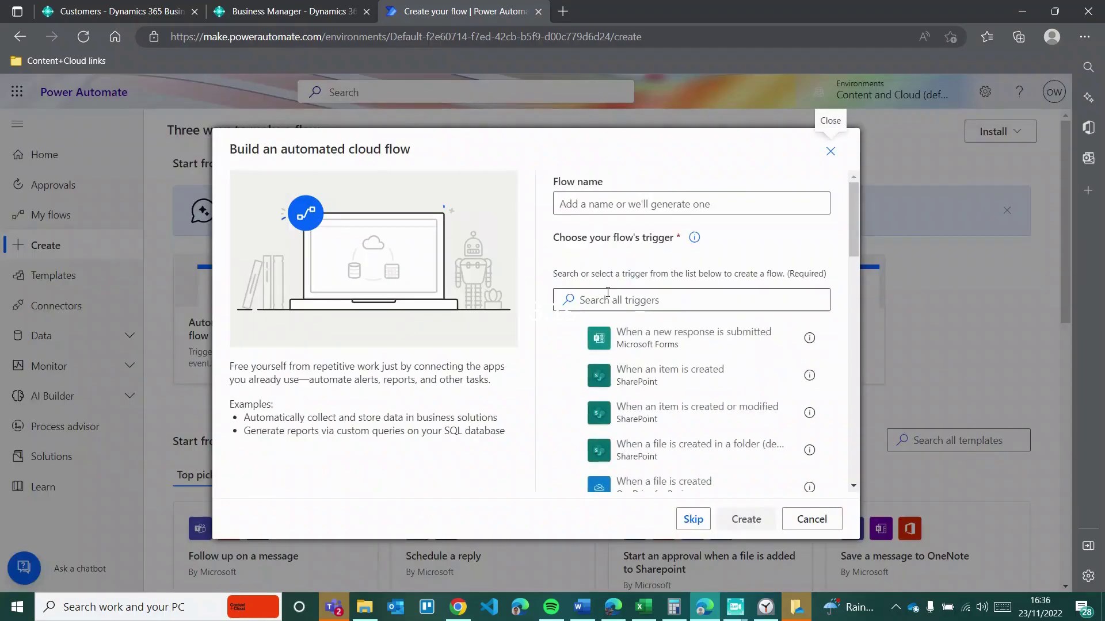
{"action": "left_click", "coordinate": [616, 202]}
{"action": "type", "text": "Olis yte"}
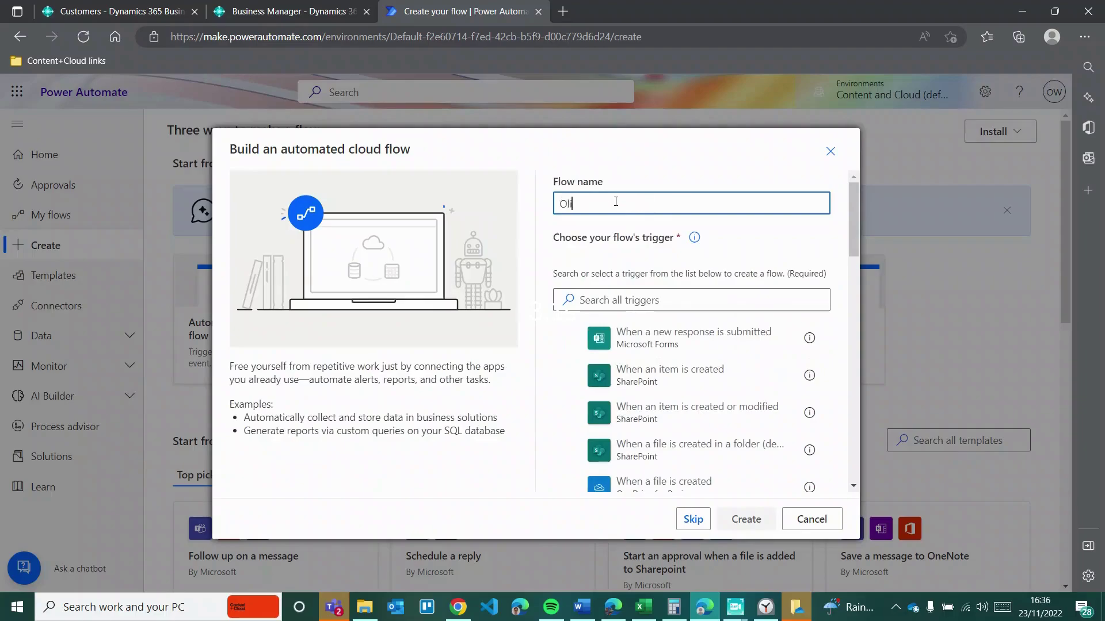
{"action": "key", "text": "BackSpace"}
{"action": "key", "text": "BackSpace"}
{"action": "key", "text": "BackSpace"}
{"action": "type", "text": "Test flow"}
Step: Choose the Business Central trigger When a record is created (V3) and create the flow
{"action": "key", "text": "Tab"}
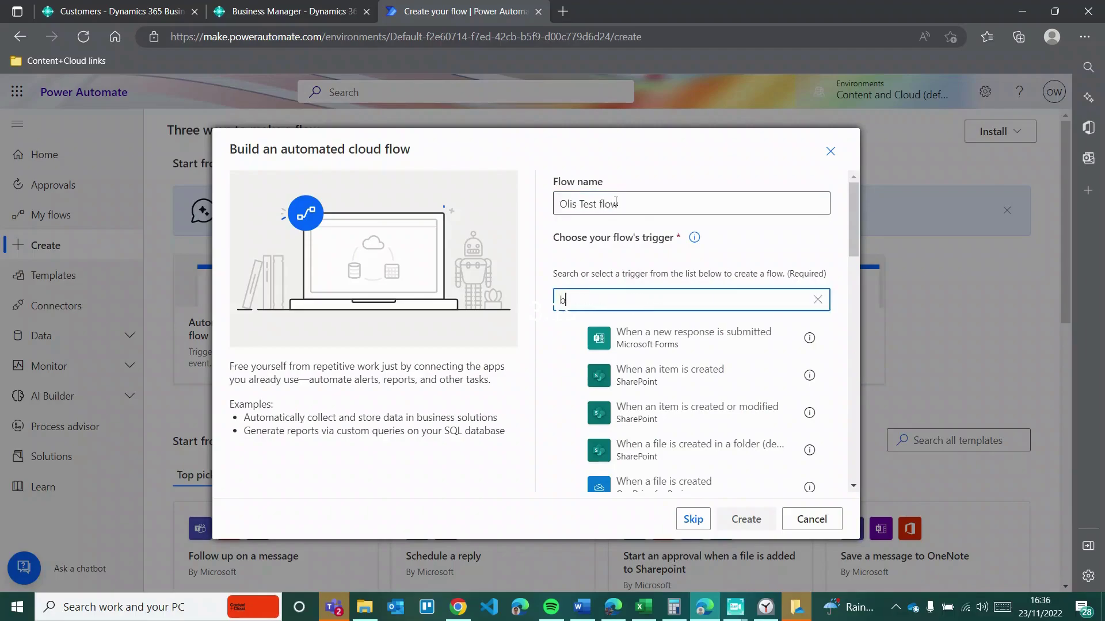
{"action": "type", "text": "ness central"}
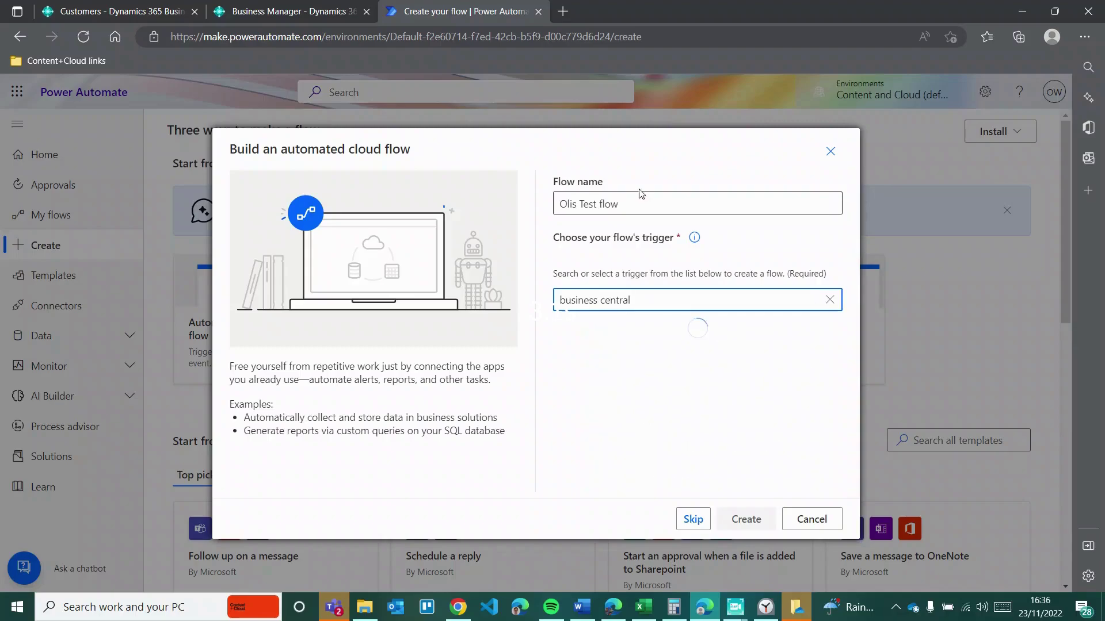
{"action": "scroll", "coordinate": [681, 323], "scroll_direction": "down", "scroll_amount": 8}
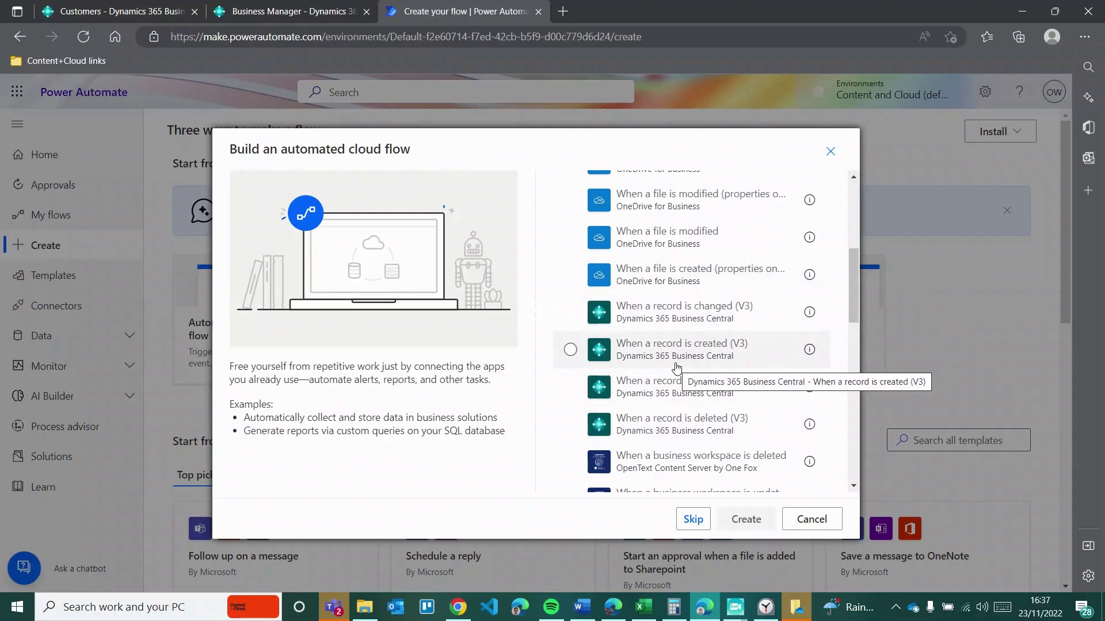
{"action": "left_click", "coordinate": [676, 367]}
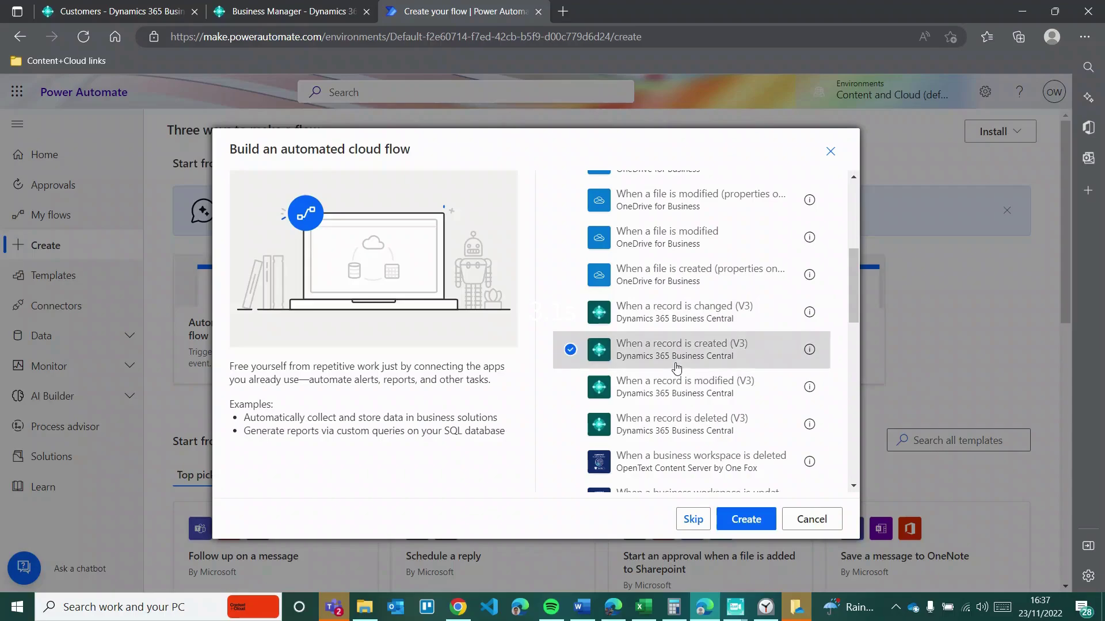
{"action": "left_click", "coordinate": [769, 530]}
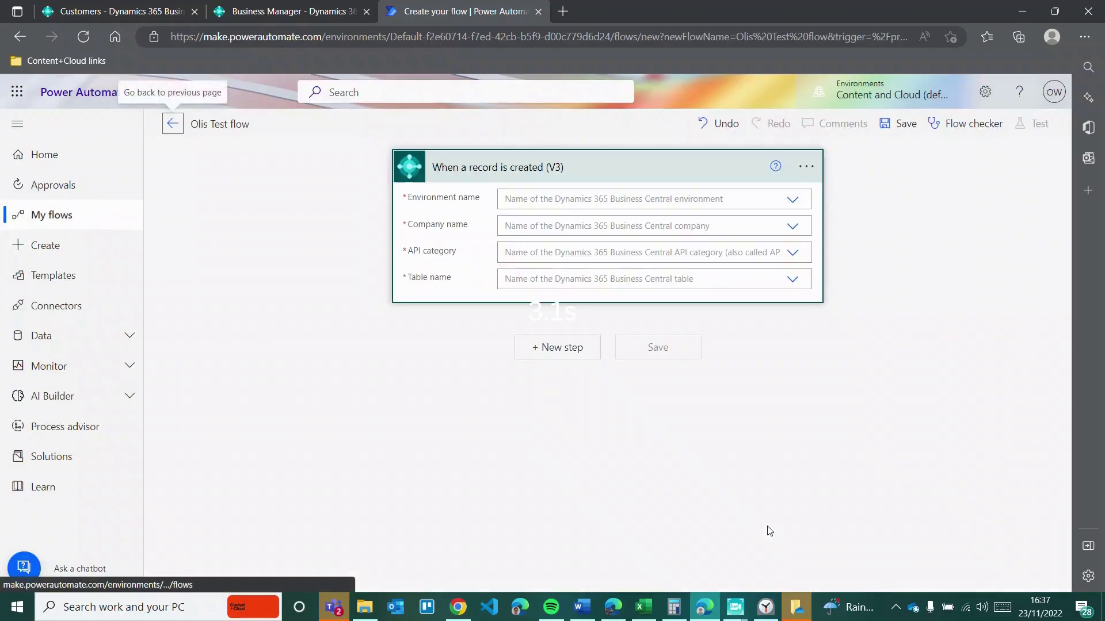
Step: Point the trigger at the POWERPLATFORM environment, CRONUS UK Ltd. company and v2.0 API category
{"action": "left_click", "coordinate": [671, 201]}
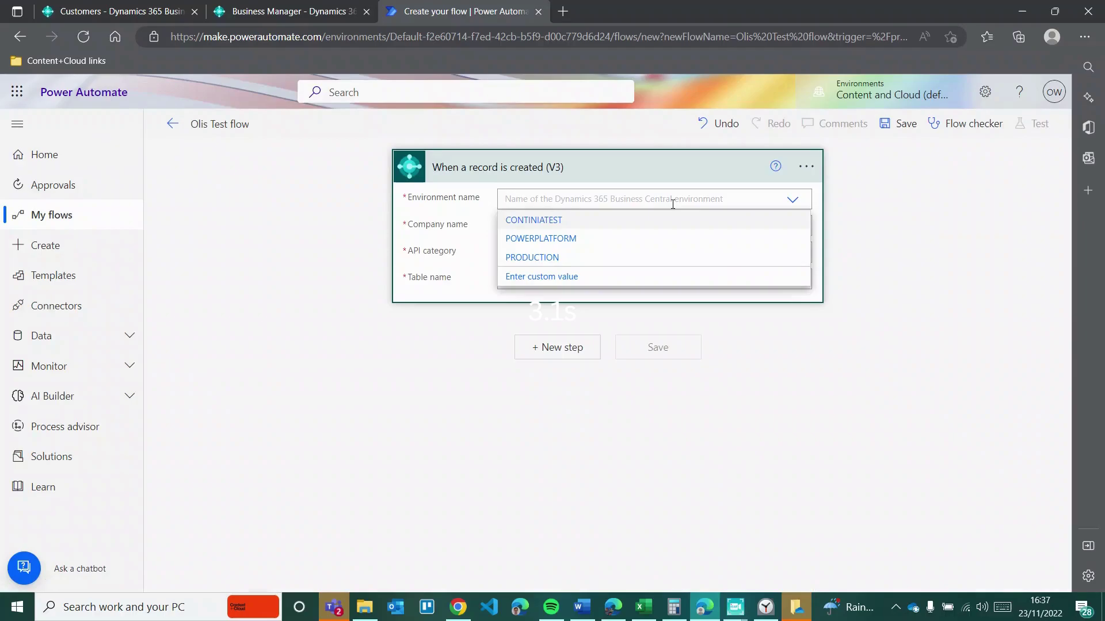
{"action": "left_click", "coordinate": [570, 244]}
{"action": "left_click", "coordinate": [573, 230]}
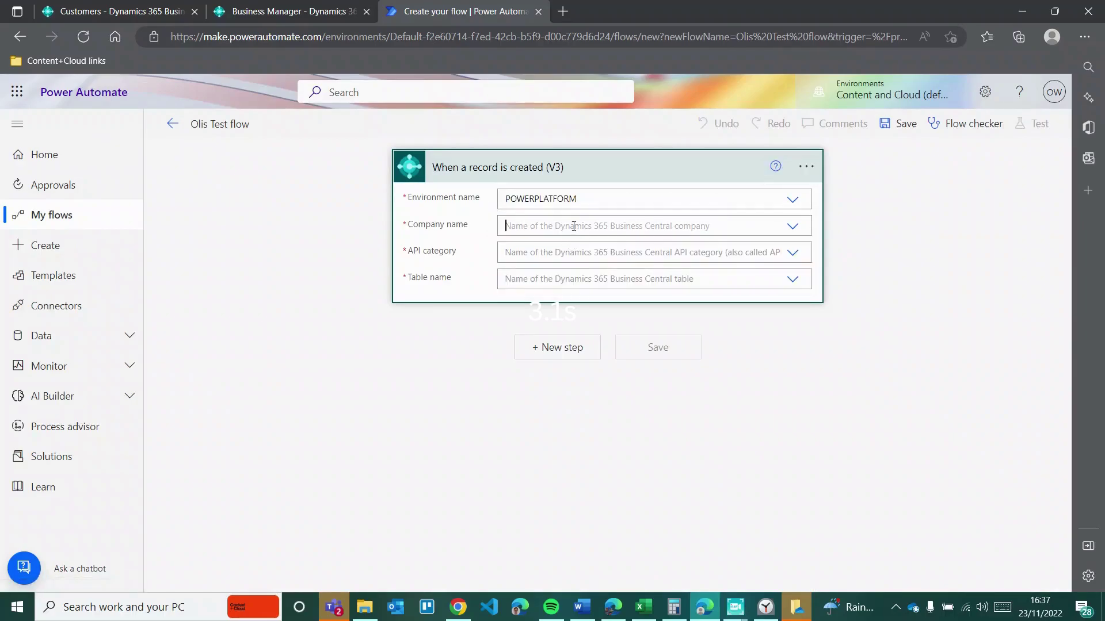
{"action": "left_click", "coordinate": [554, 251]}
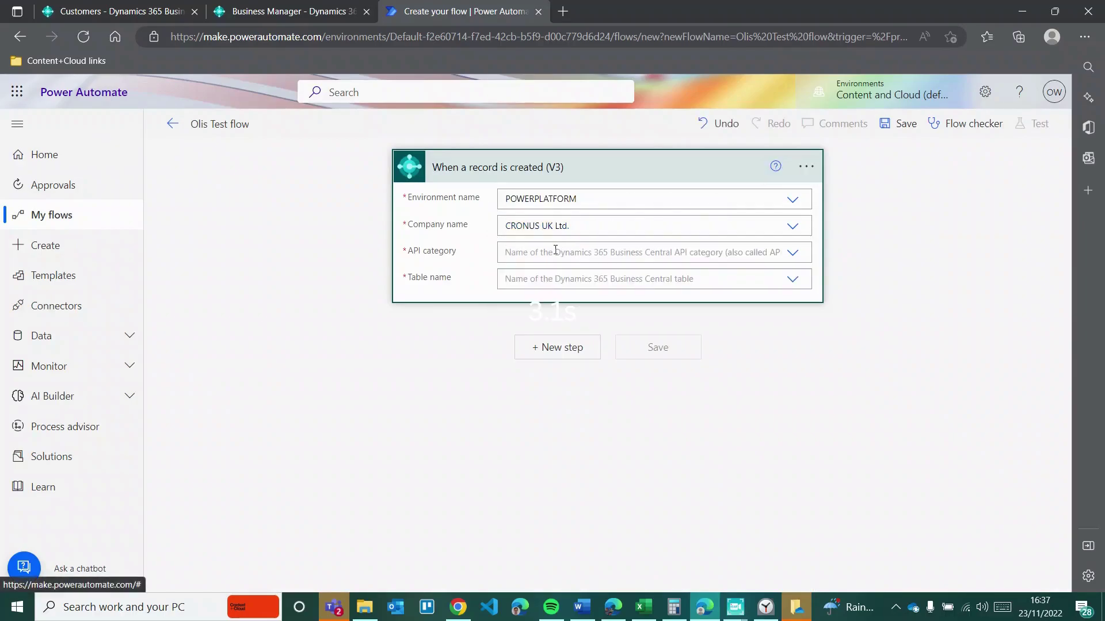
{"action": "left_click", "coordinate": [553, 252]}
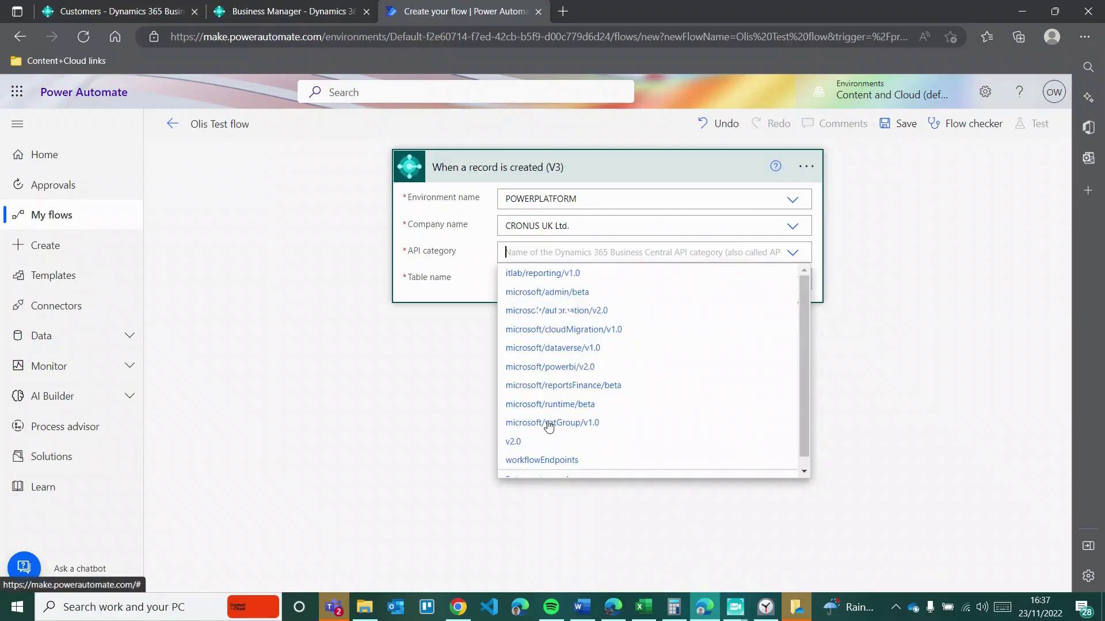
{"action": "left_click", "coordinate": [528, 444]}
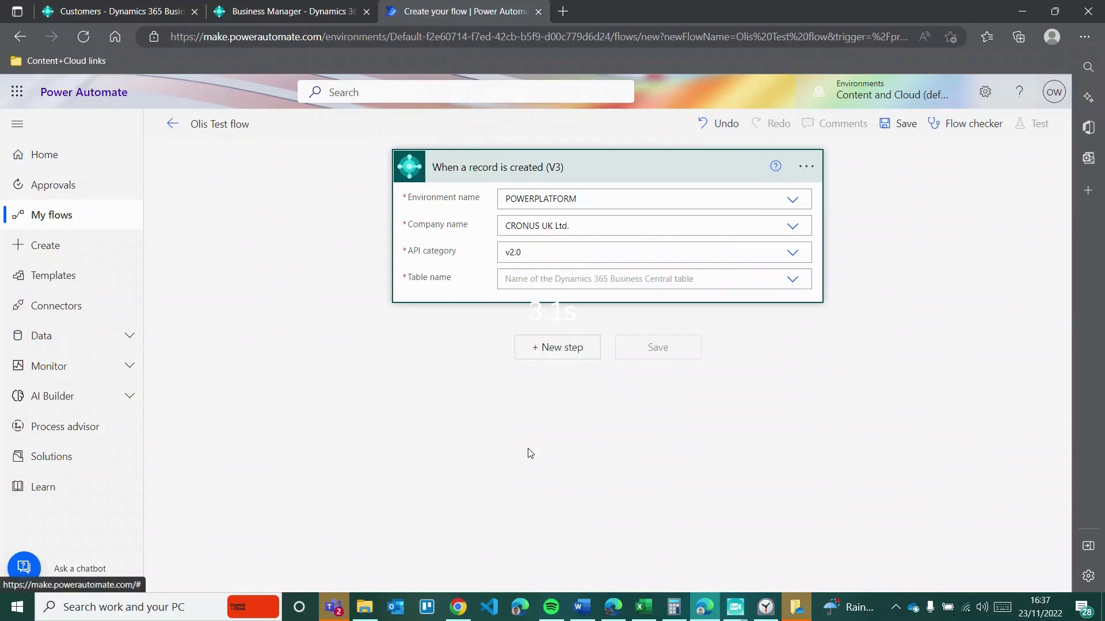
Step: Set the trigger's table to customers and begin a new step
{"action": "left_click", "coordinate": [545, 277]}
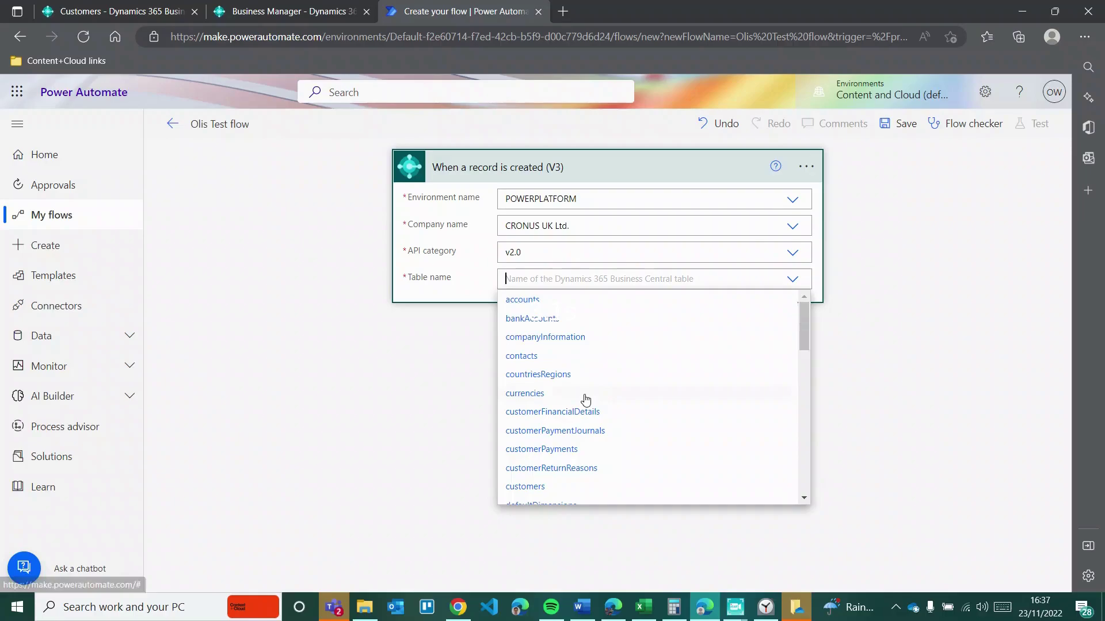
{"action": "scroll", "coordinate": [584, 400], "scroll_direction": "down", "scroll_amount": 10}
{"action": "scroll", "coordinate": [585, 400], "scroll_direction": "down", "scroll_amount": 3}
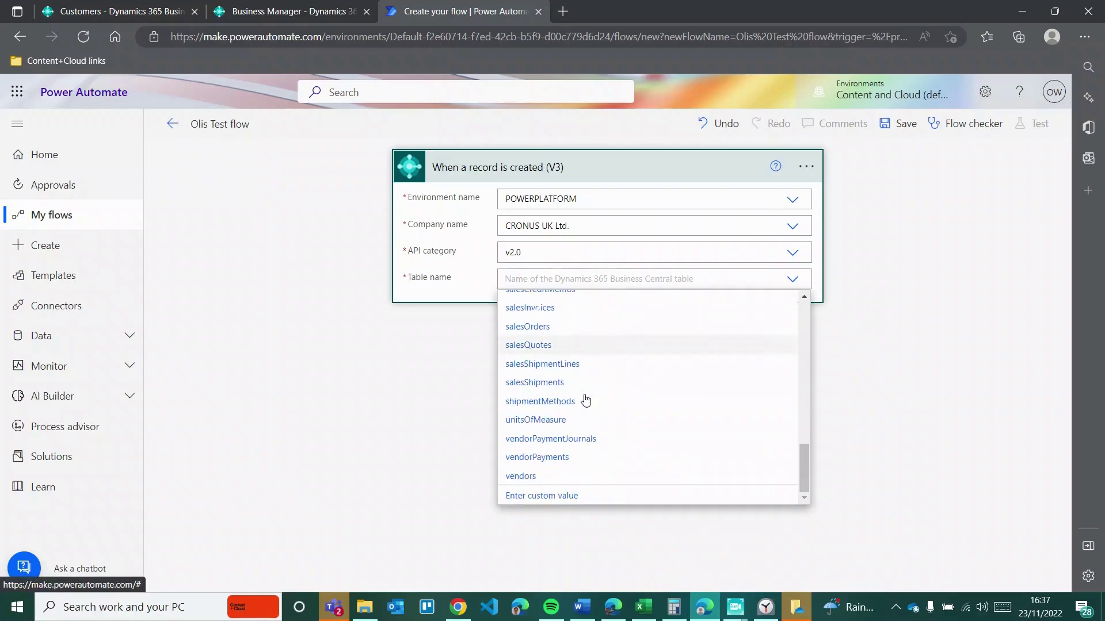
{"action": "scroll", "coordinate": [584, 400], "scroll_direction": "up", "scroll_amount": 15}
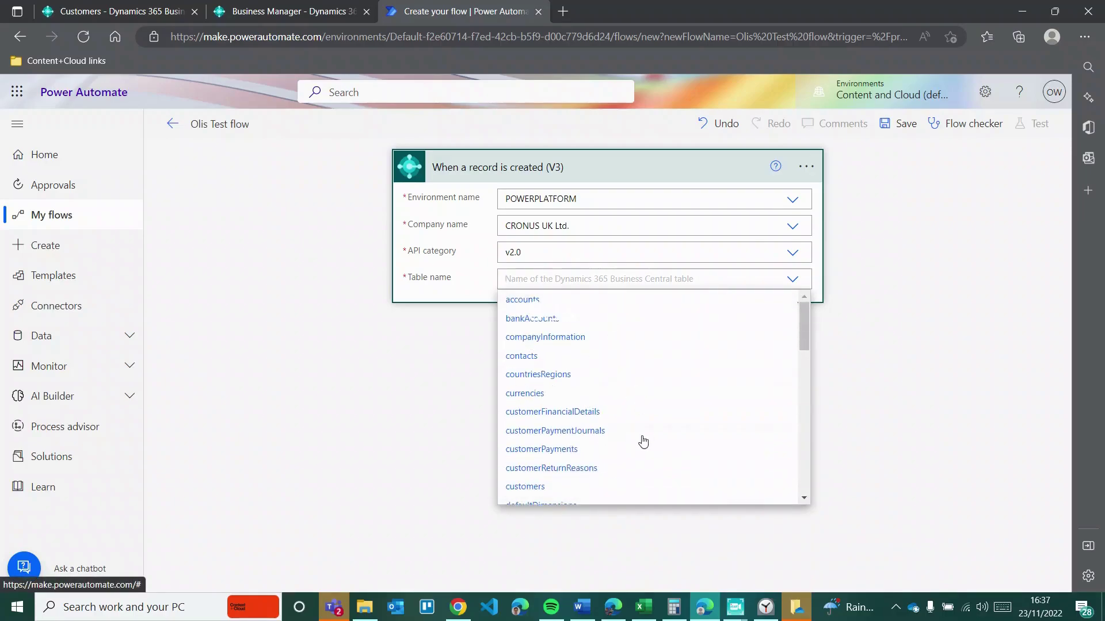
{"action": "scroll", "coordinate": [643, 442], "scroll_direction": "down", "scroll_amount": 13}
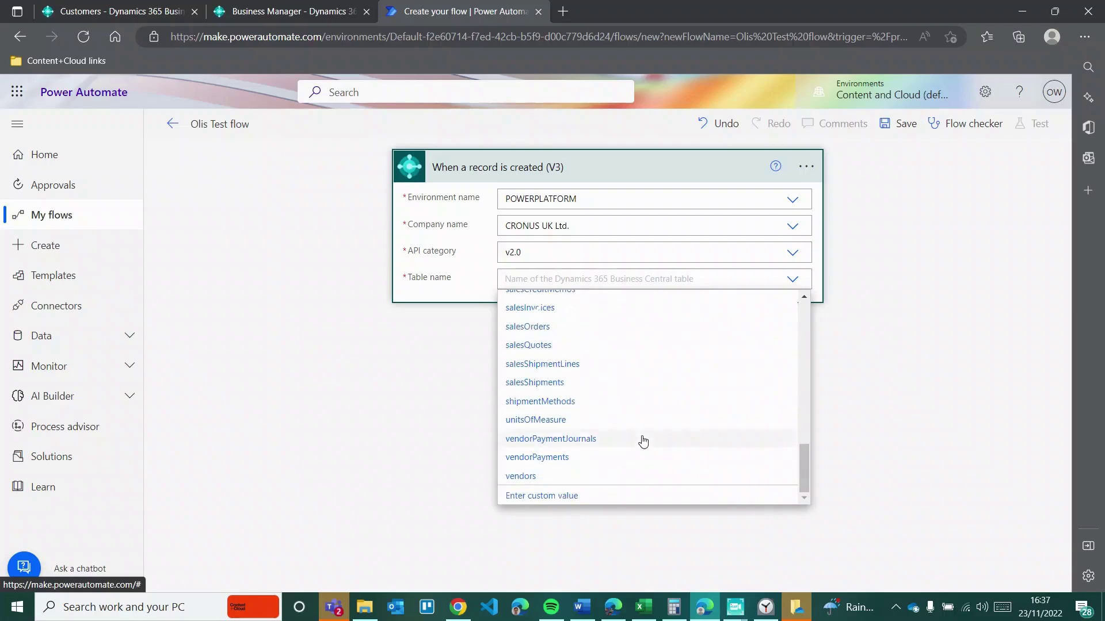
{"action": "scroll", "coordinate": [643, 442], "scroll_direction": "up", "scroll_amount": 11}
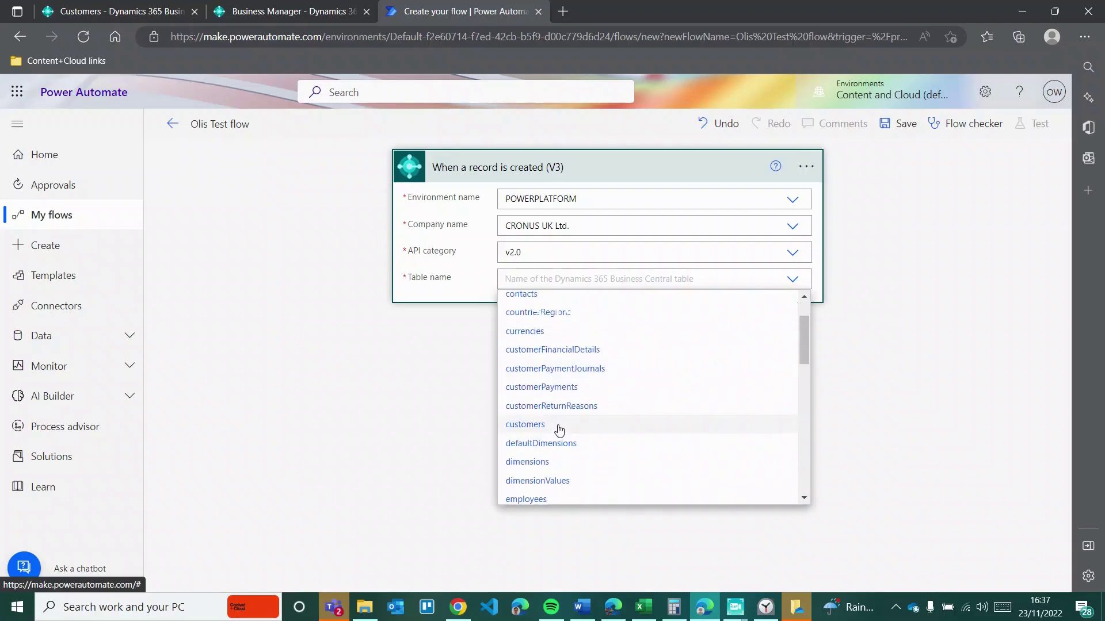
{"action": "scroll", "coordinate": [620, 501], "scroll_direction": "down", "scroll_amount": 3}
{"action": "scroll", "coordinate": [620, 501], "scroll_direction": "up", "scroll_amount": 4}
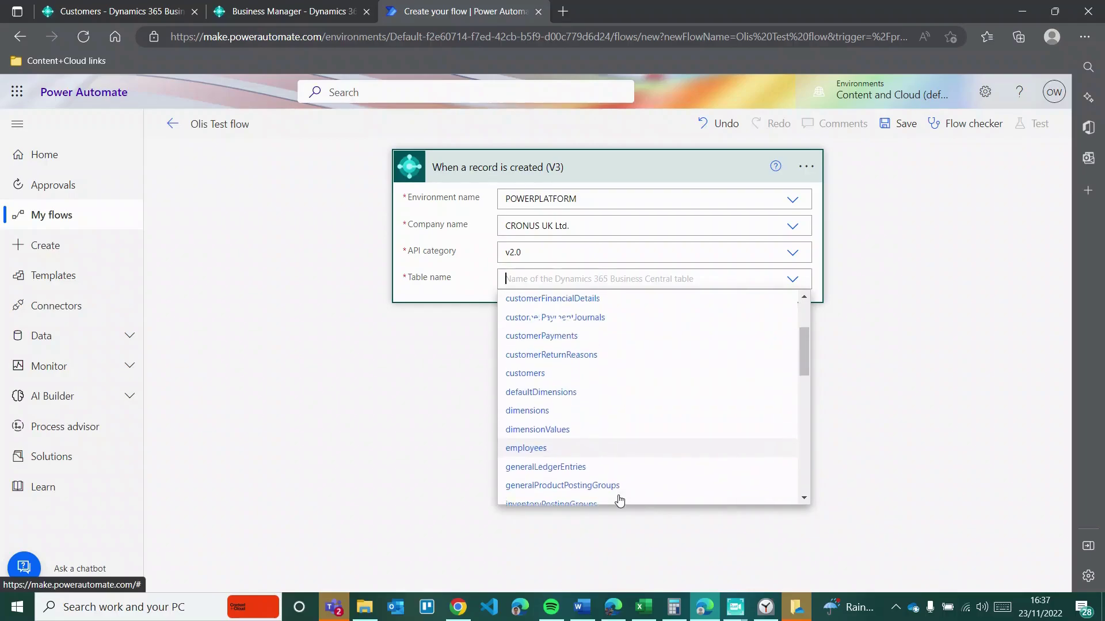
{"action": "scroll", "coordinate": [620, 500], "scroll_direction": "up", "scroll_amount": 2}
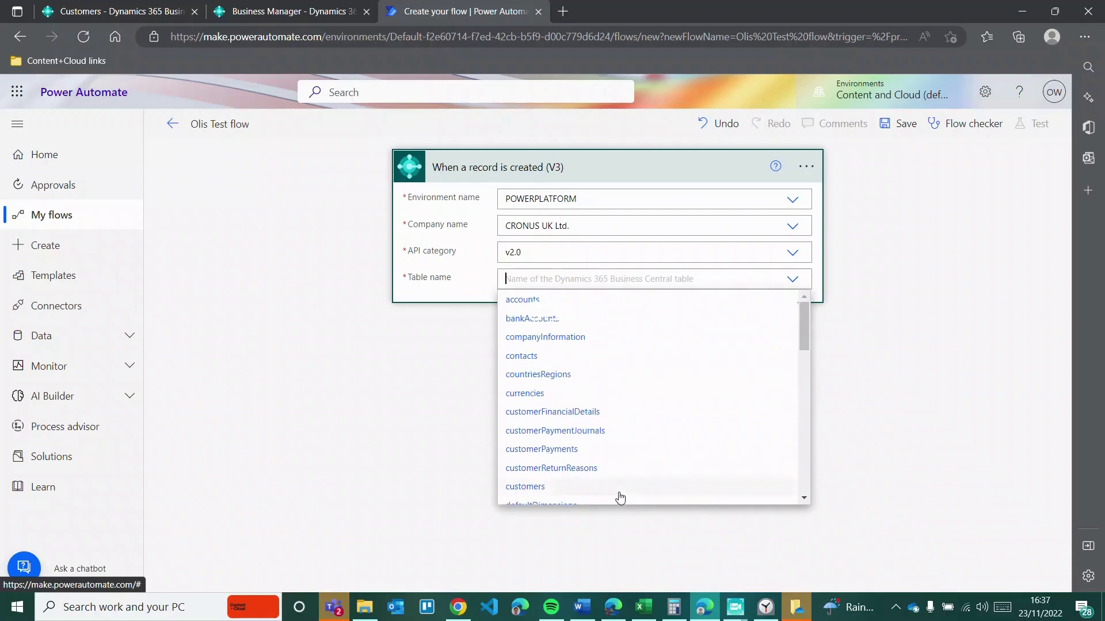
{"action": "scroll", "coordinate": [629, 397], "scroll_direction": "down", "scroll_amount": 1}
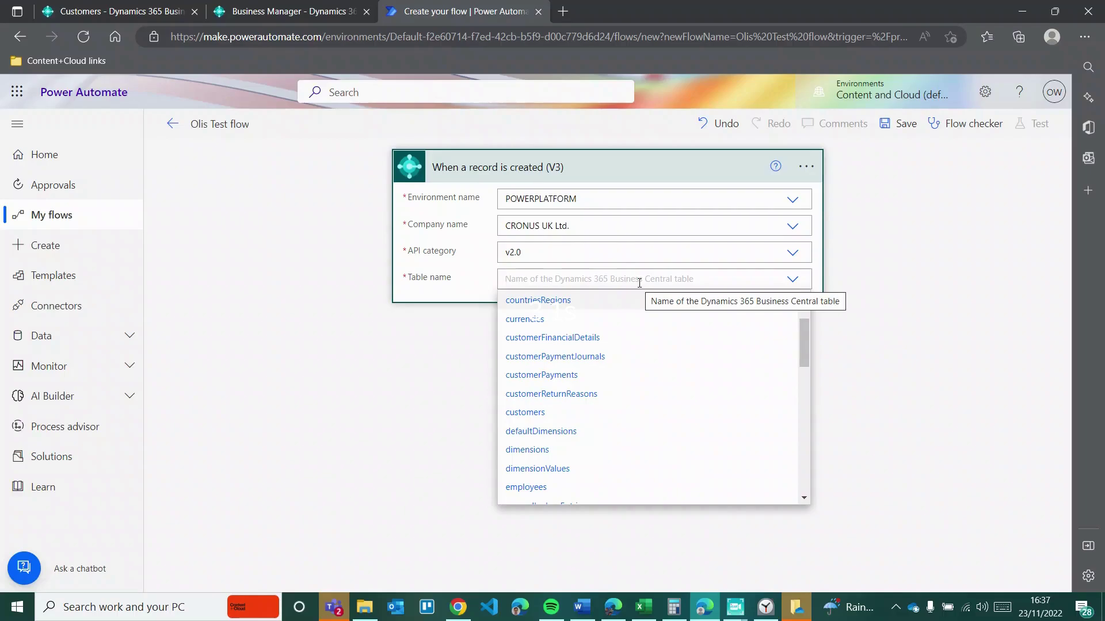
{"action": "scroll", "coordinate": [633, 395], "scroll_direction": "up", "scroll_amount": 2}
{"action": "scroll", "coordinate": [633, 395], "scroll_direction": "down", "scroll_amount": 1}
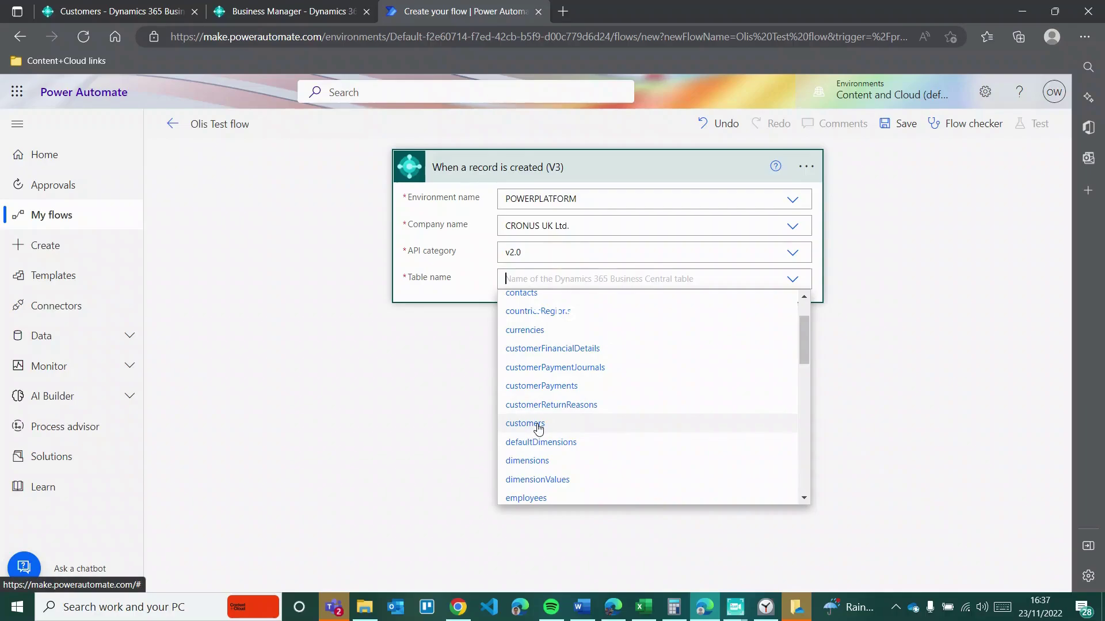
{"action": "left_click", "coordinate": [524, 423]}
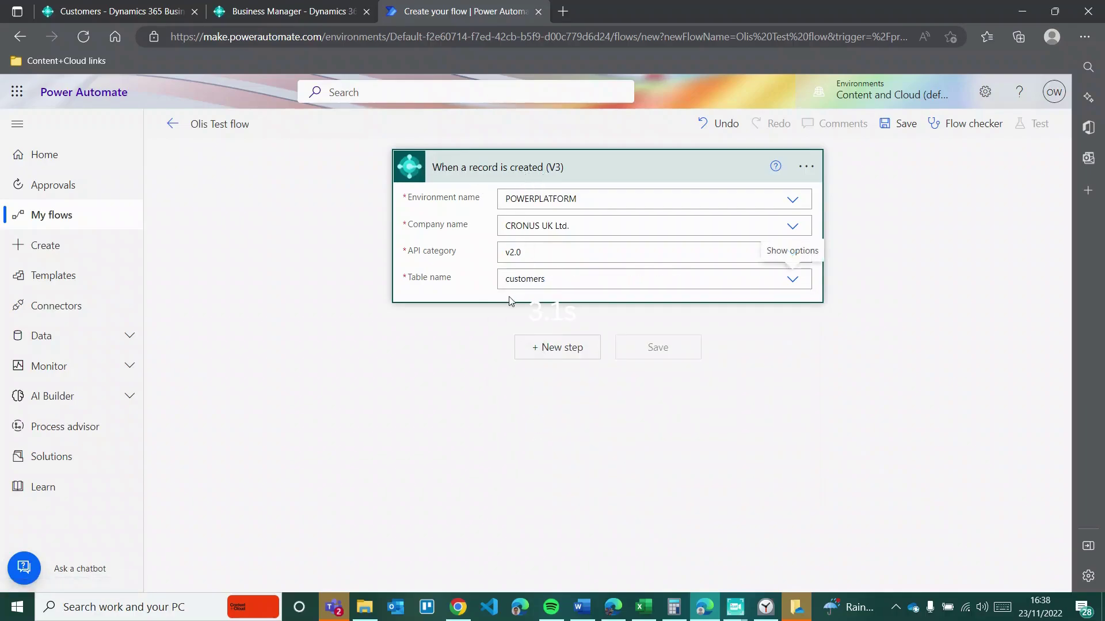
{"action": "left_click", "coordinate": [553, 358]}
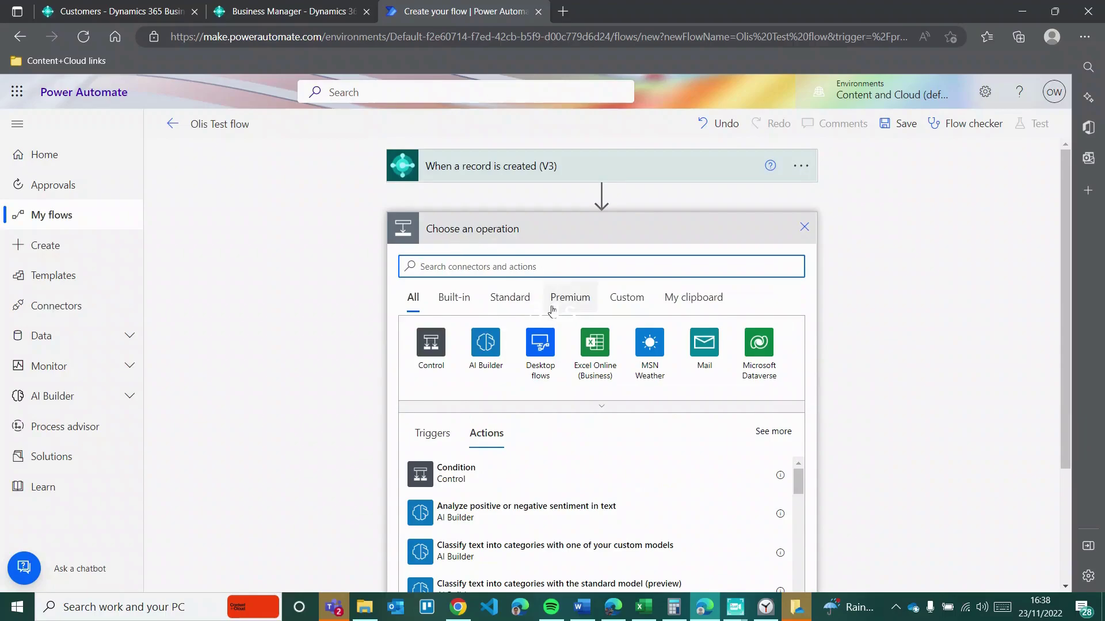
Step: Search 'business central' and add the Dynamics 365 Business Central Get record (V3) action
{"action": "type", "text": "business centra"}
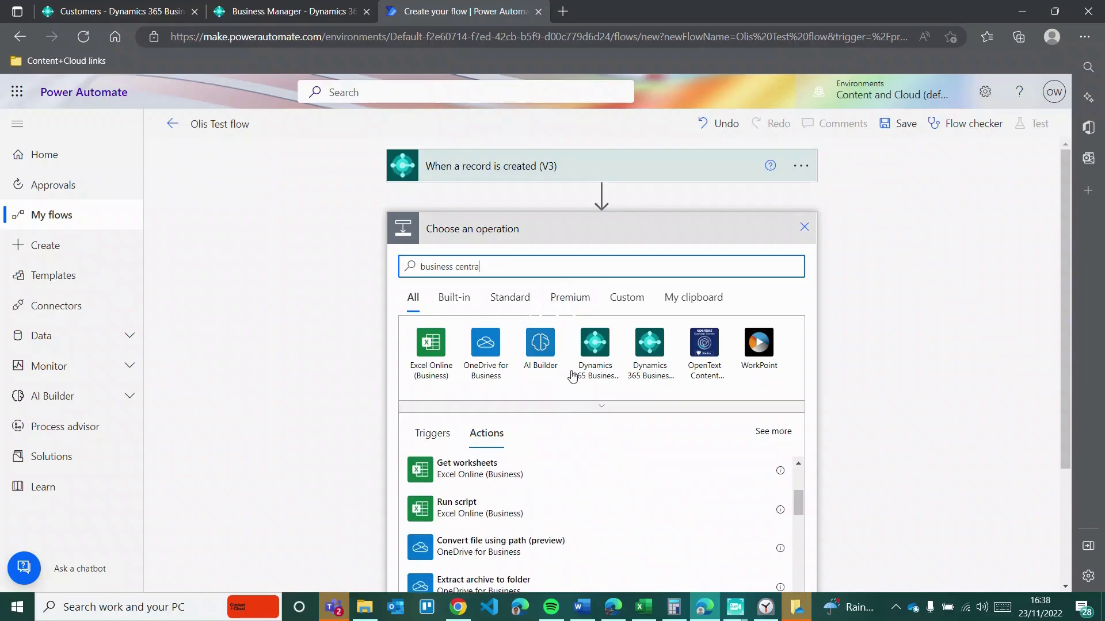
{"action": "left_click", "coordinate": [592, 362]}
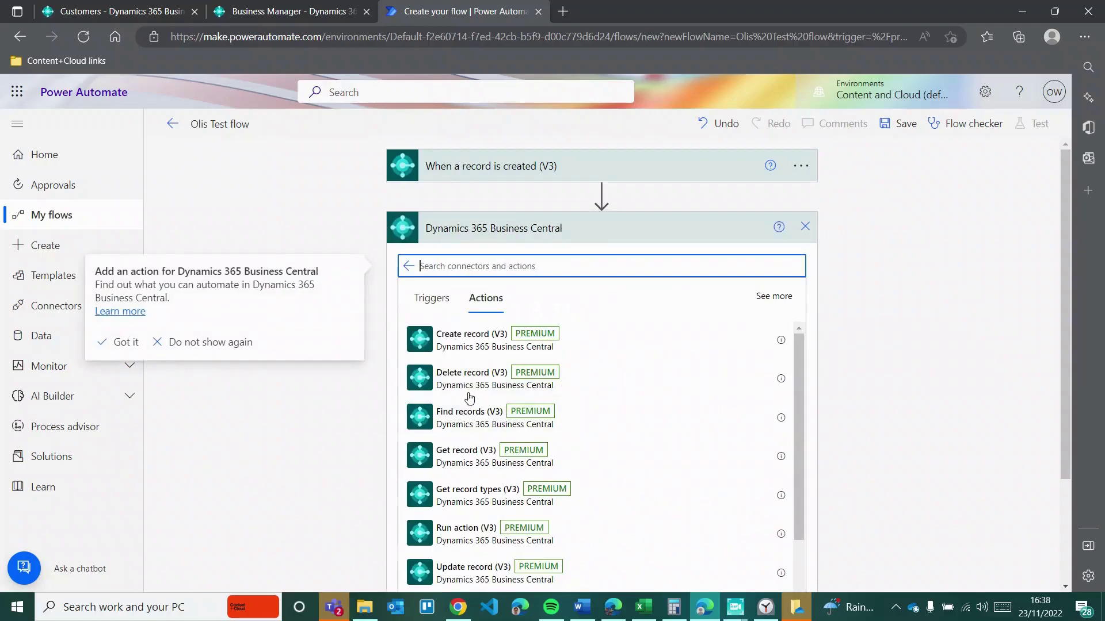
{"action": "left_click", "coordinate": [480, 461]}
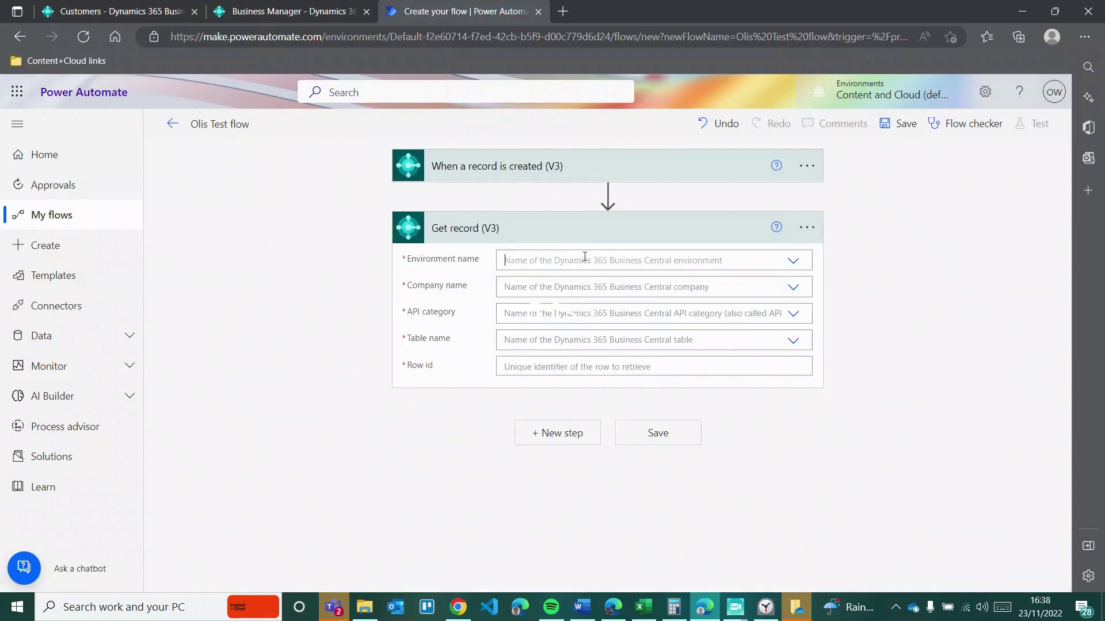
Step: Set Get record to environment POWERPLATFORM, company CRONUS UK Ltd. and API category v2.0
{"action": "left_click", "coordinate": [584, 256]}
{"action": "left_click", "coordinate": [548, 300]}
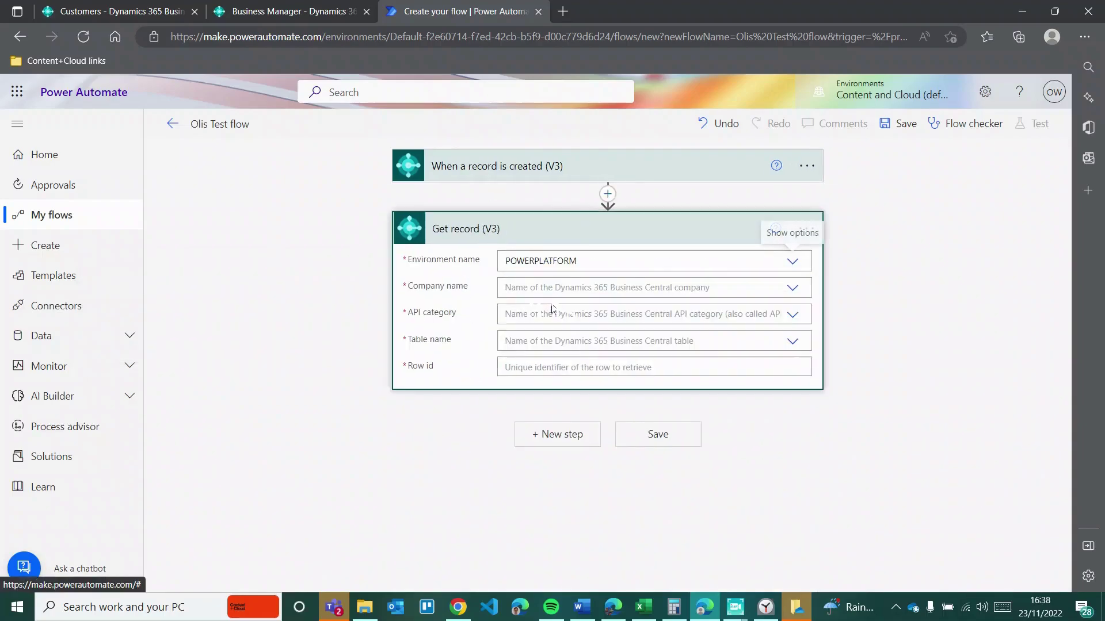
{"action": "left_click", "coordinate": [538, 287]}
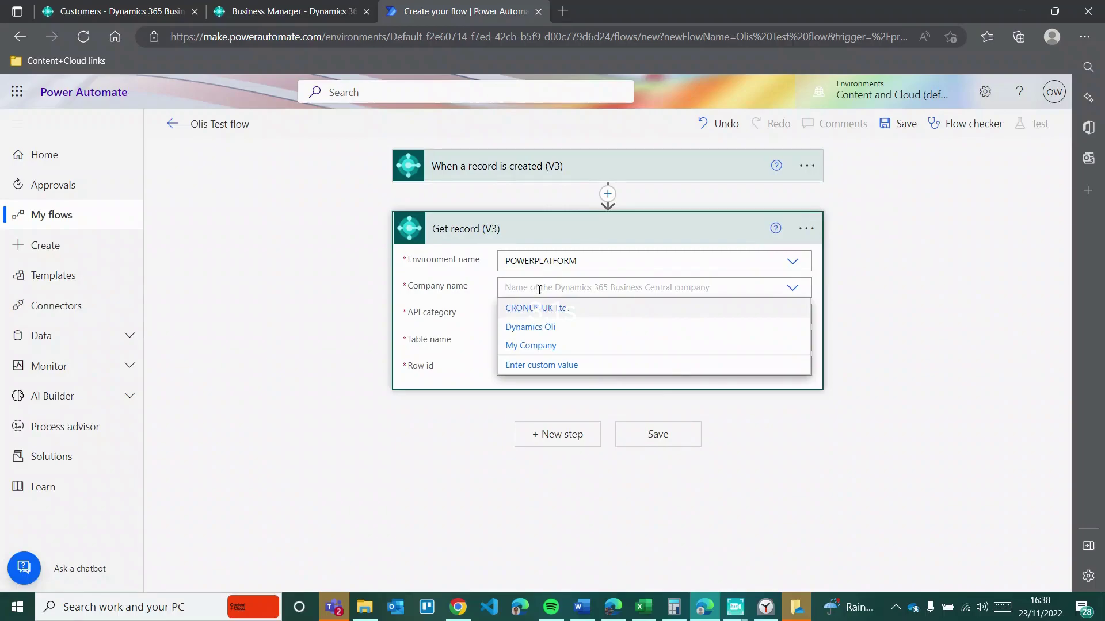
{"action": "left_click", "coordinate": [540, 330]}
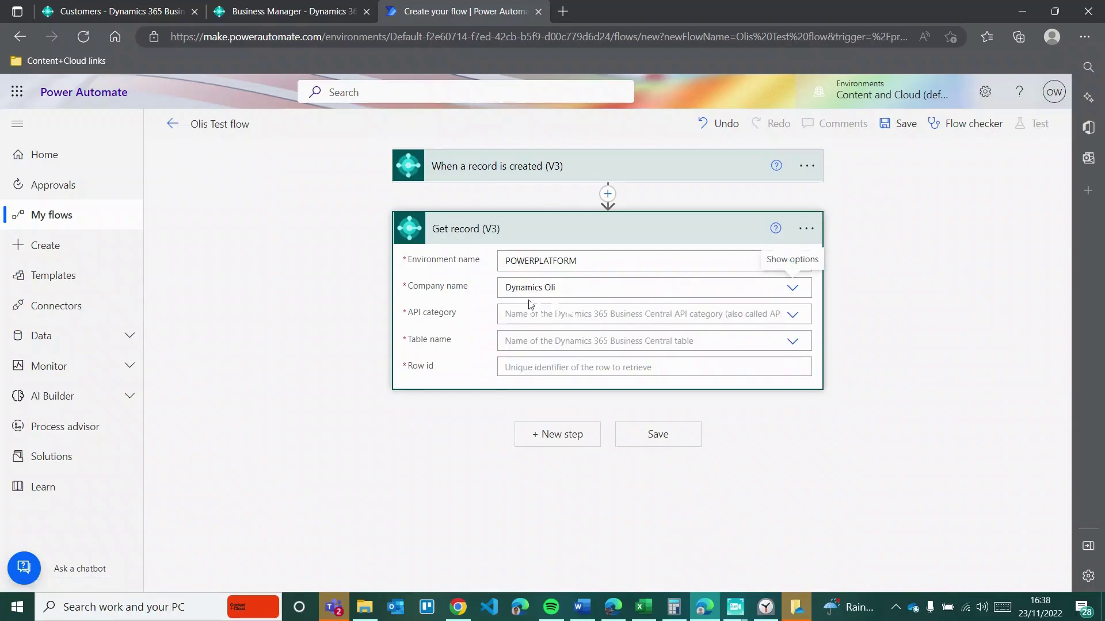
{"action": "left_click", "coordinate": [531, 290]}
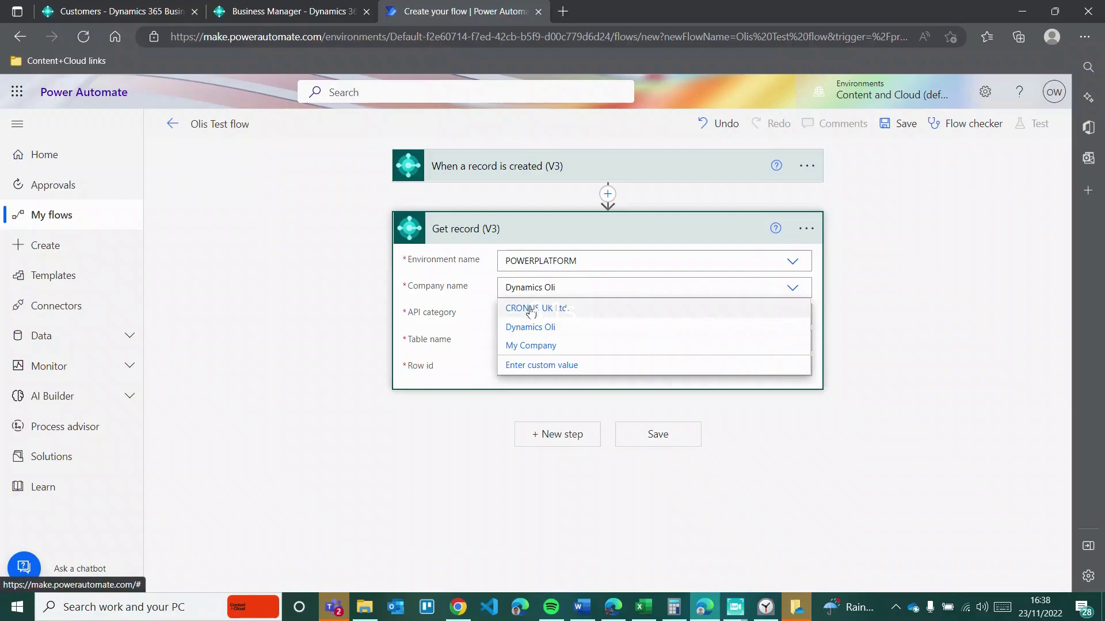
{"action": "left_click", "coordinate": [531, 308]}
{"action": "left_click", "coordinate": [538, 311]}
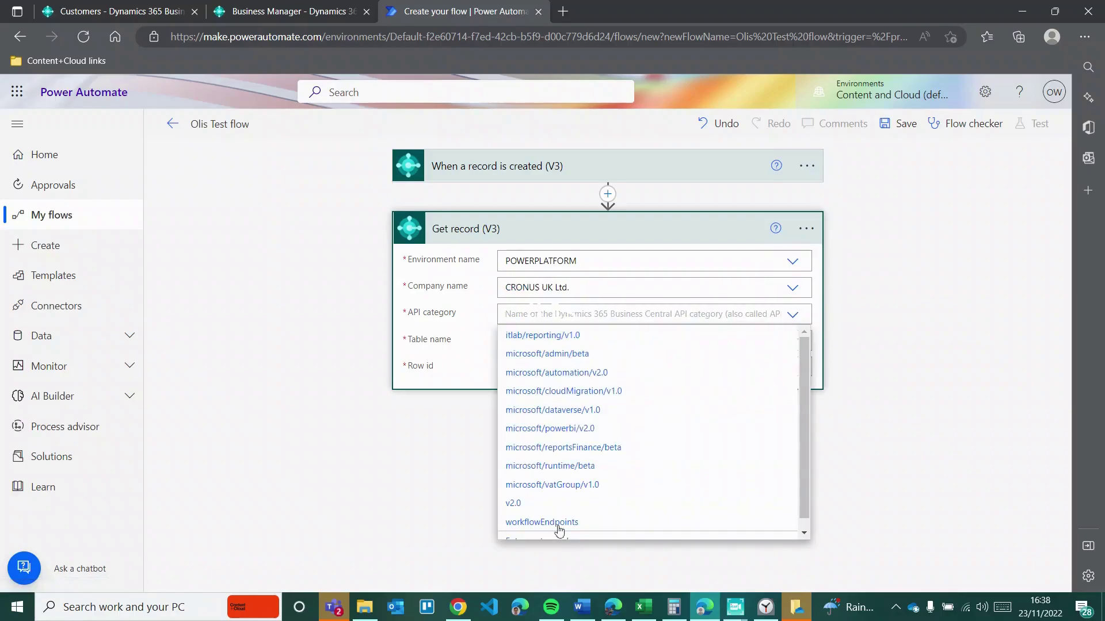
{"action": "left_click", "coordinate": [530, 506]}
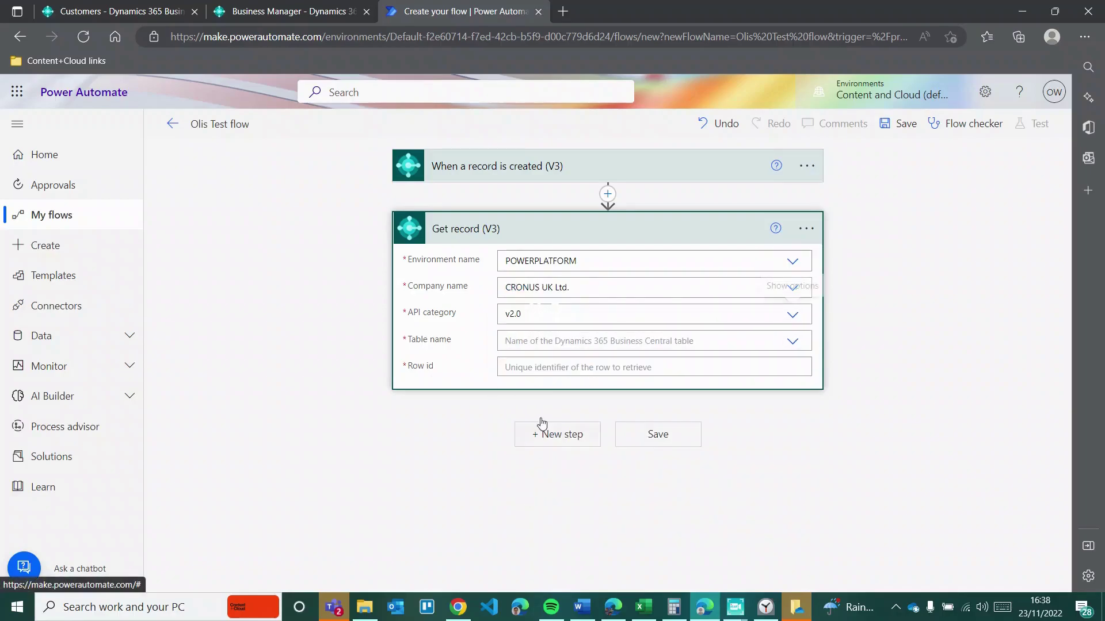
Step: Choose the customers table and fill Row id with the trigger's Row id
{"action": "left_click", "coordinate": [549, 341]}
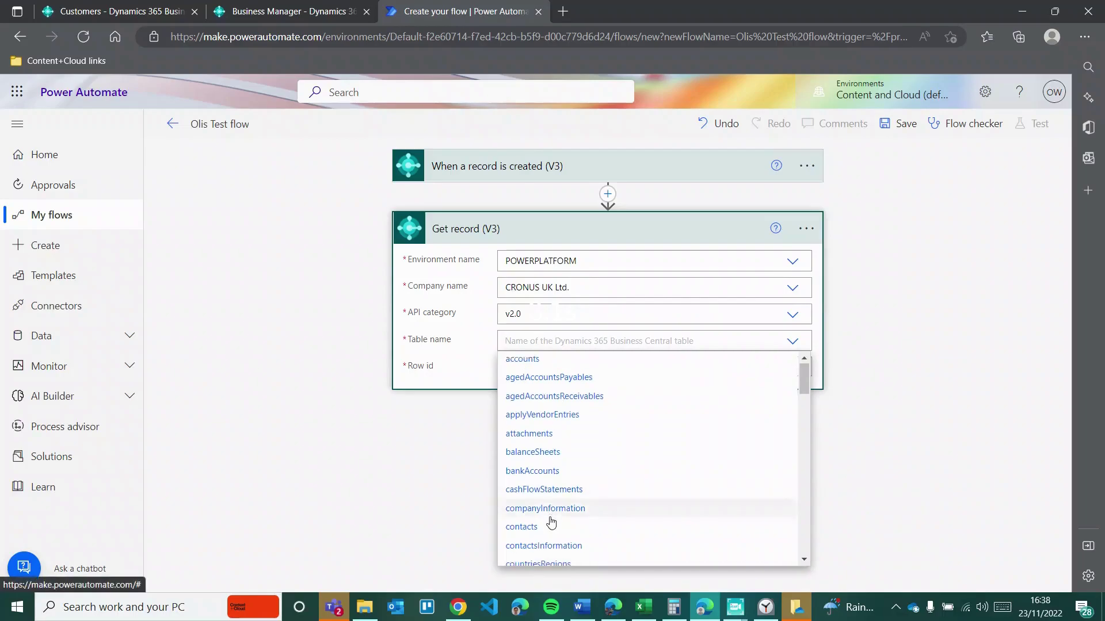
{"action": "scroll", "coordinate": [549, 520], "scroll_direction": "down", "scroll_amount": 3}
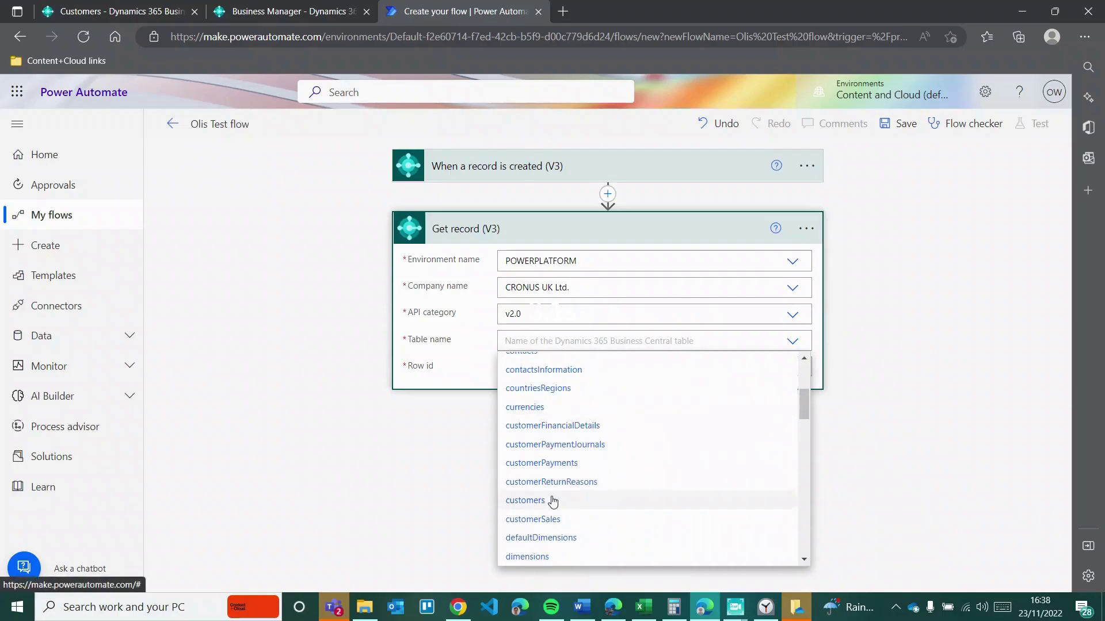
{"action": "left_click", "coordinate": [558, 501]}
{"action": "left_click", "coordinate": [551, 371]}
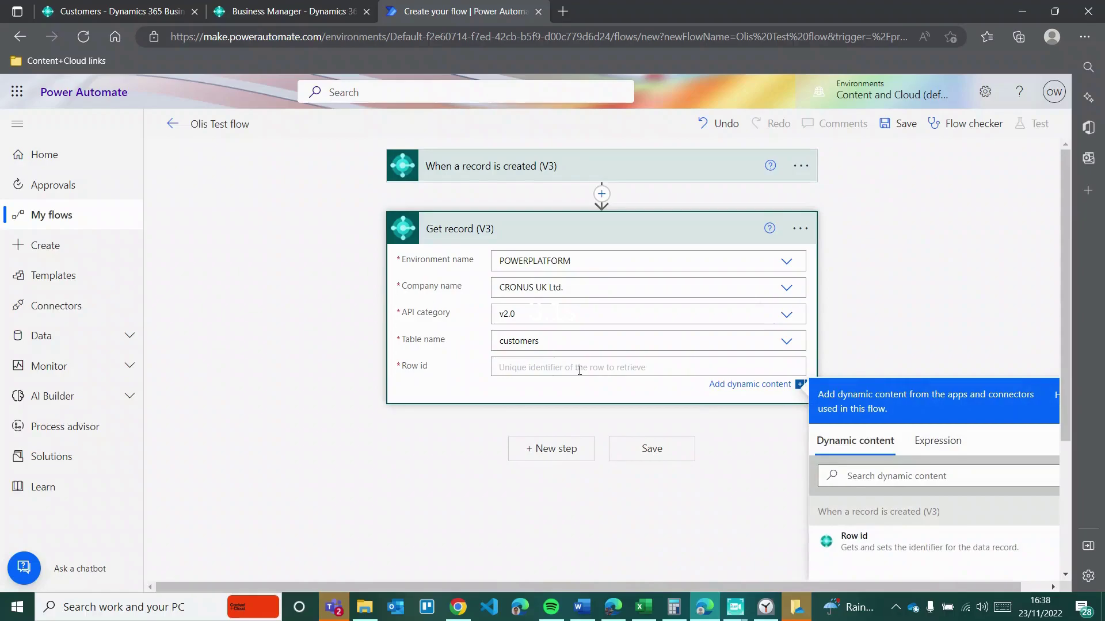
{"action": "left_click", "coordinate": [851, 534]}
{"action": "left_click", "coordinate": [722, 504]}
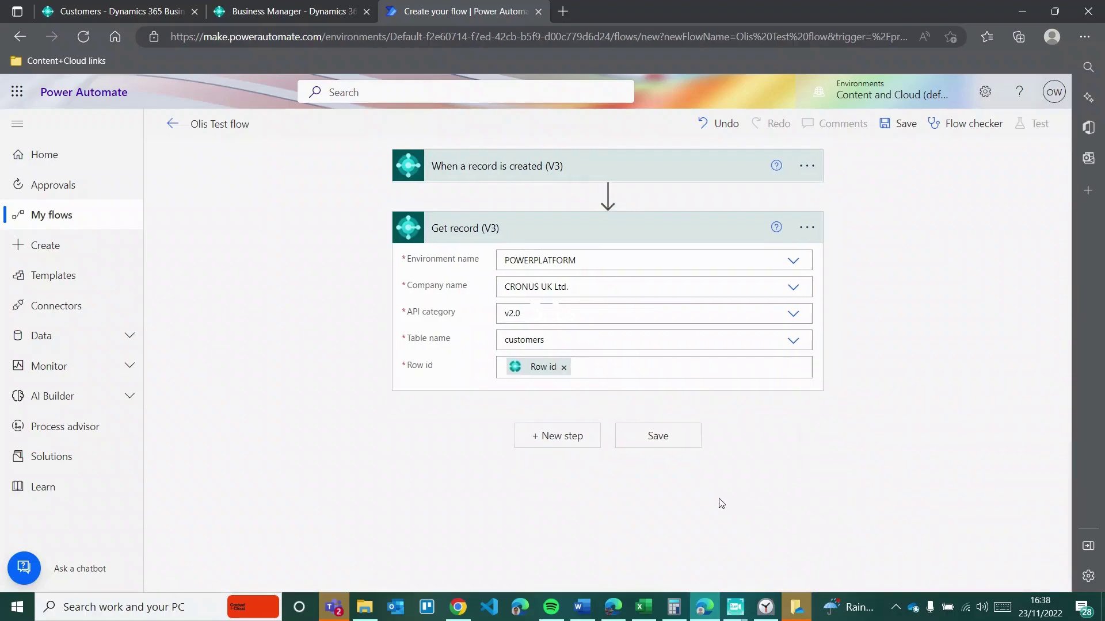
{"action": "left_click", "coordinate": [550, 167]}
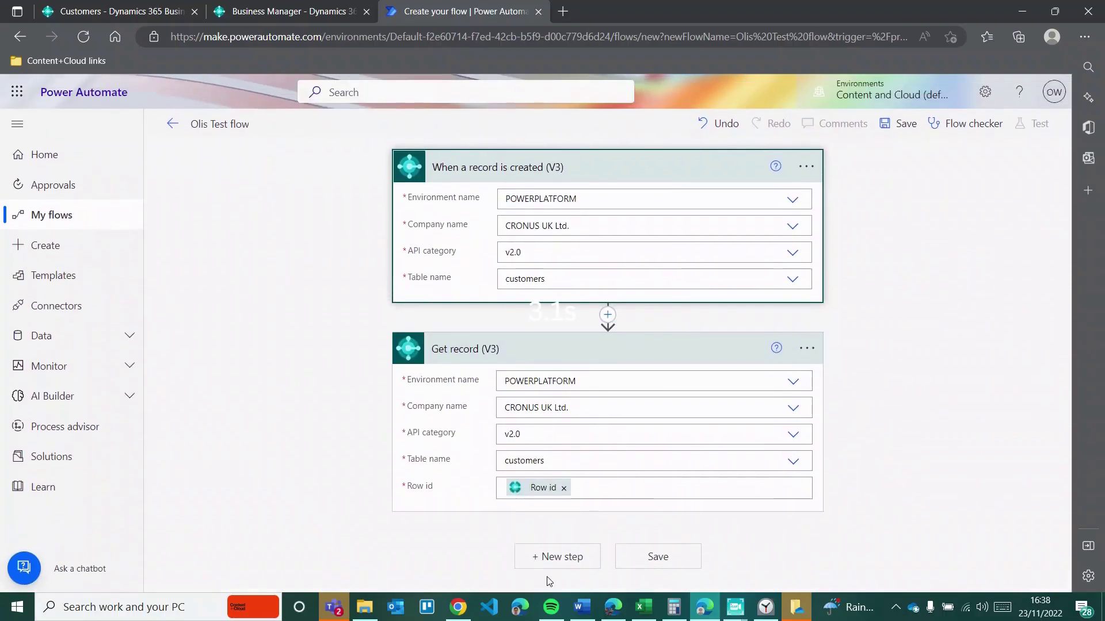
Step: Add a new step, search 'business central' and choose the Create record (V3) action
{"action": "left_click", "coordinate": [550, 557]}
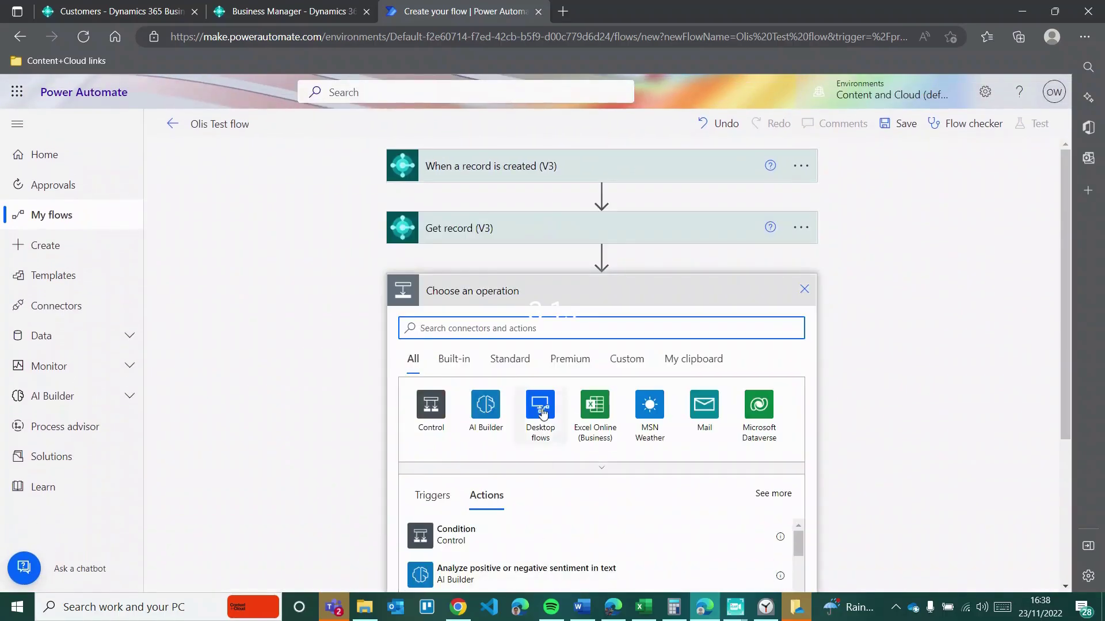
{"action": "type", "text": "business cen"}
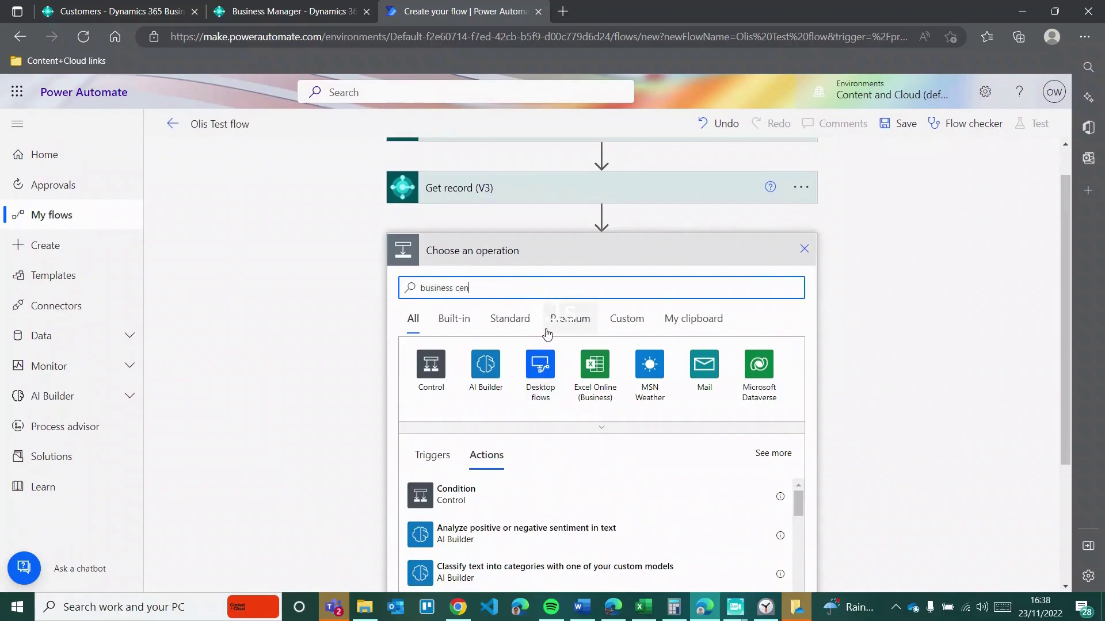
{"action": "type", "text": "tral"}
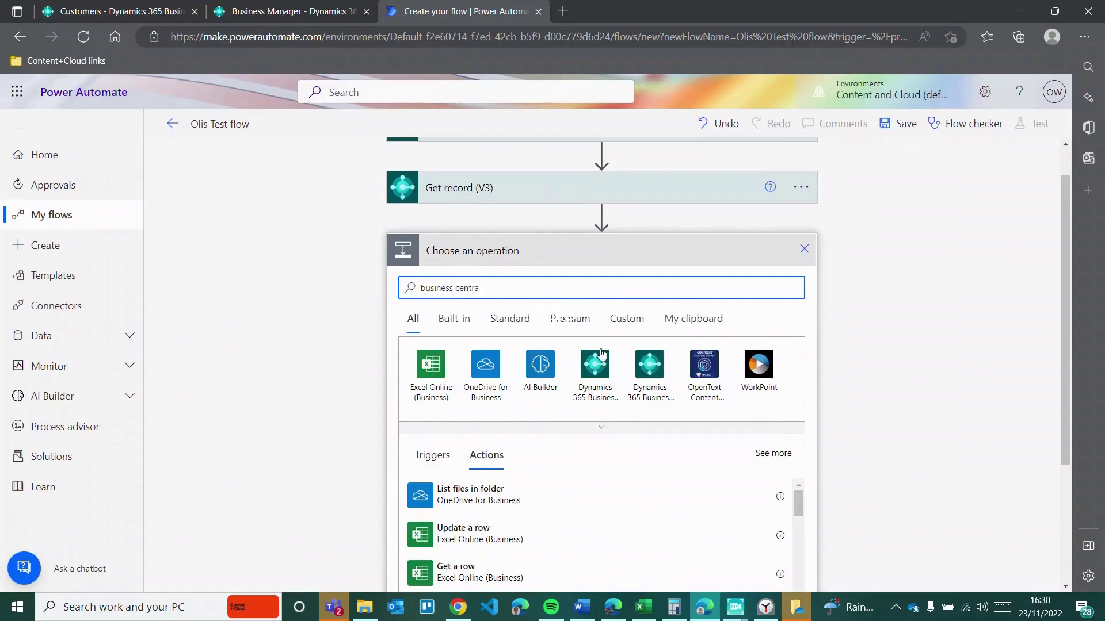
{"action": "left_click", "coordinate": [597, 374]}
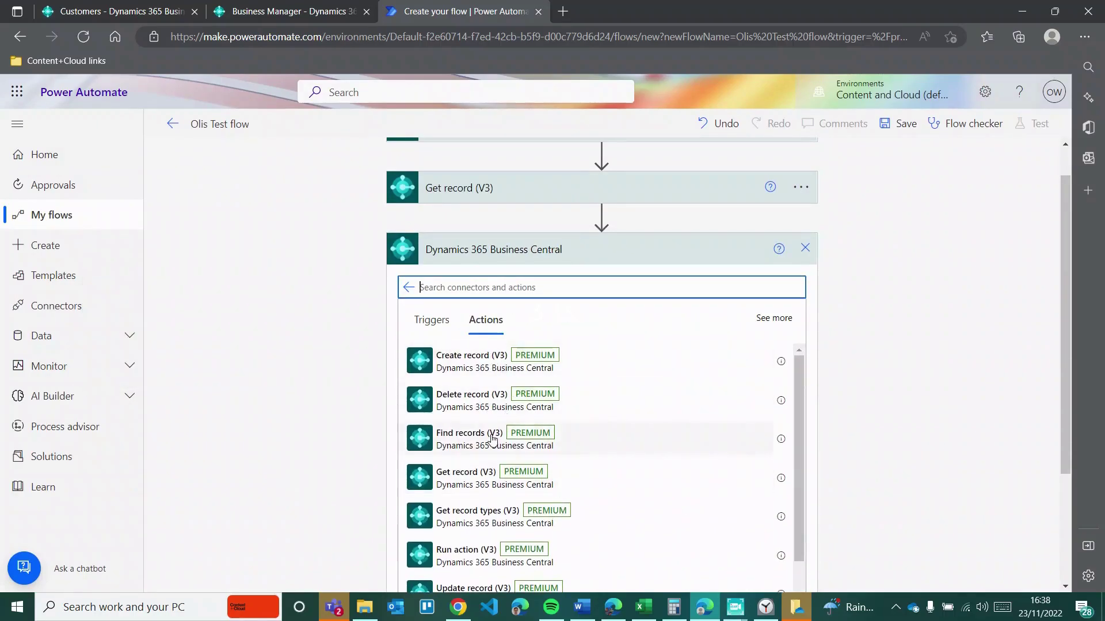
{"action": "left_click", "coordinate": [472, 368]}
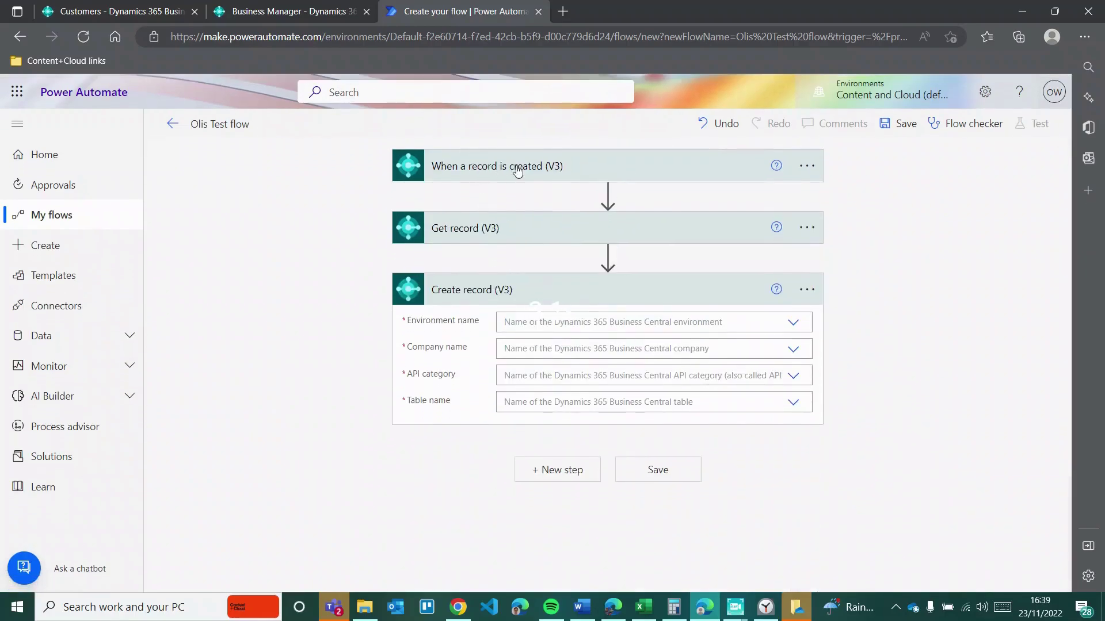
Step: Target Create record at POWERPLATFORM, company Dynamics Oli, API v2.0 and the customers table
{"action": "left_click", "coordinate": [525, 325]}
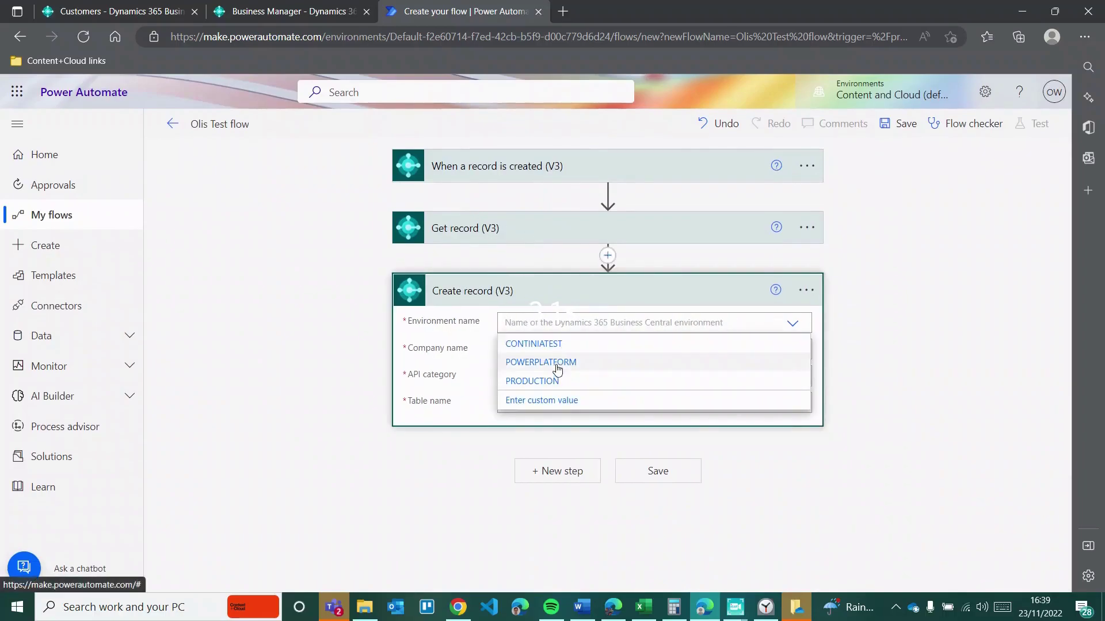
{"action": "left_click", "coordinate": [557, 364]}
{"action": "left_click", "coordinate": [542, 348]}
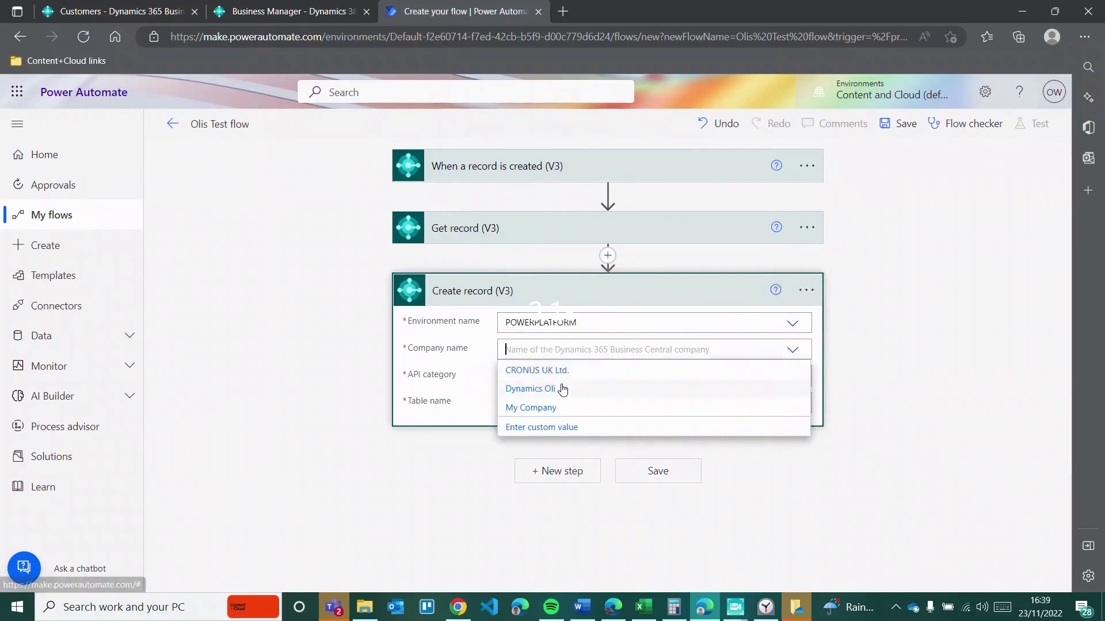
{"action": "left_click", "coordinate": [558, 389]}
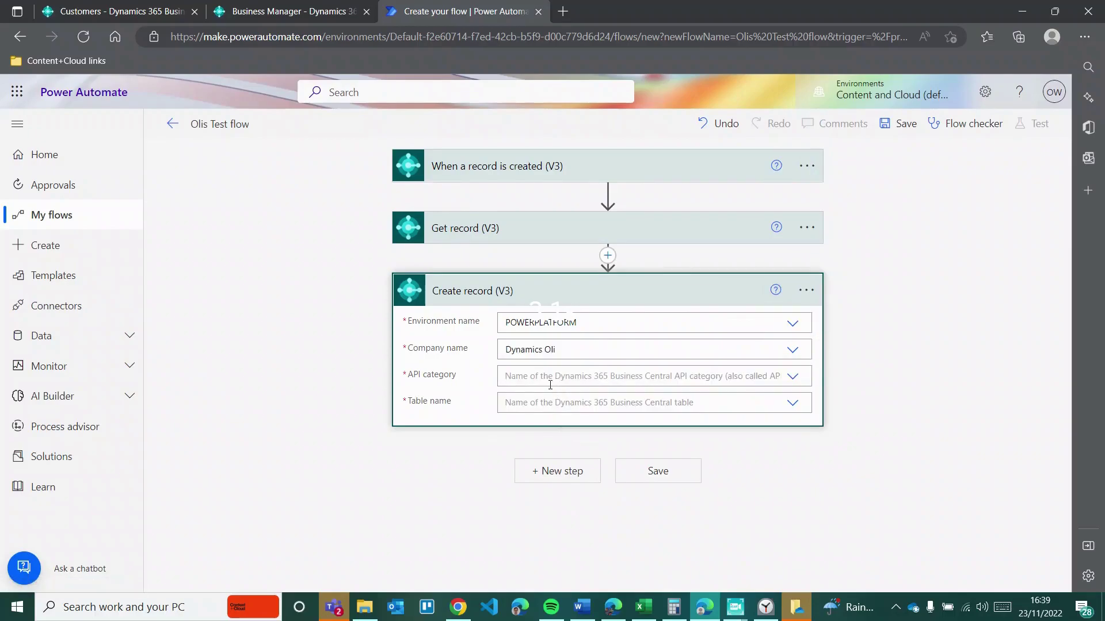
{"action": "left_click", "coordinate": [549, 384]}
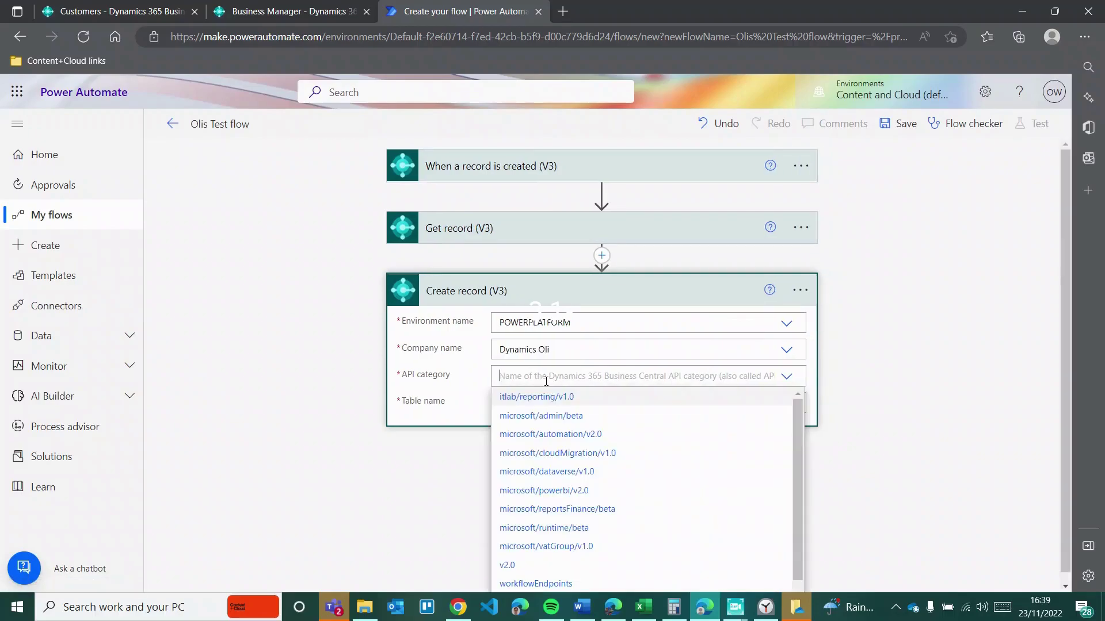
{"action": "left_click", "coordinate": [522, 571]}
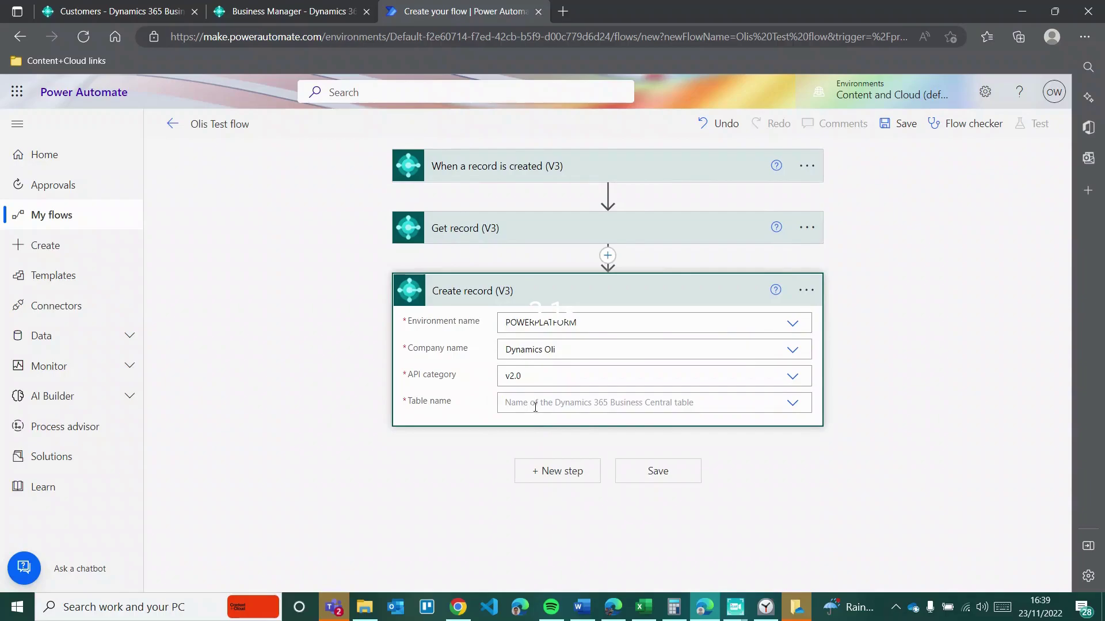
{"action": "left_click", "coordinate": [535, 406]}
{"action": "left_click", "coordinate": [515, 547]}
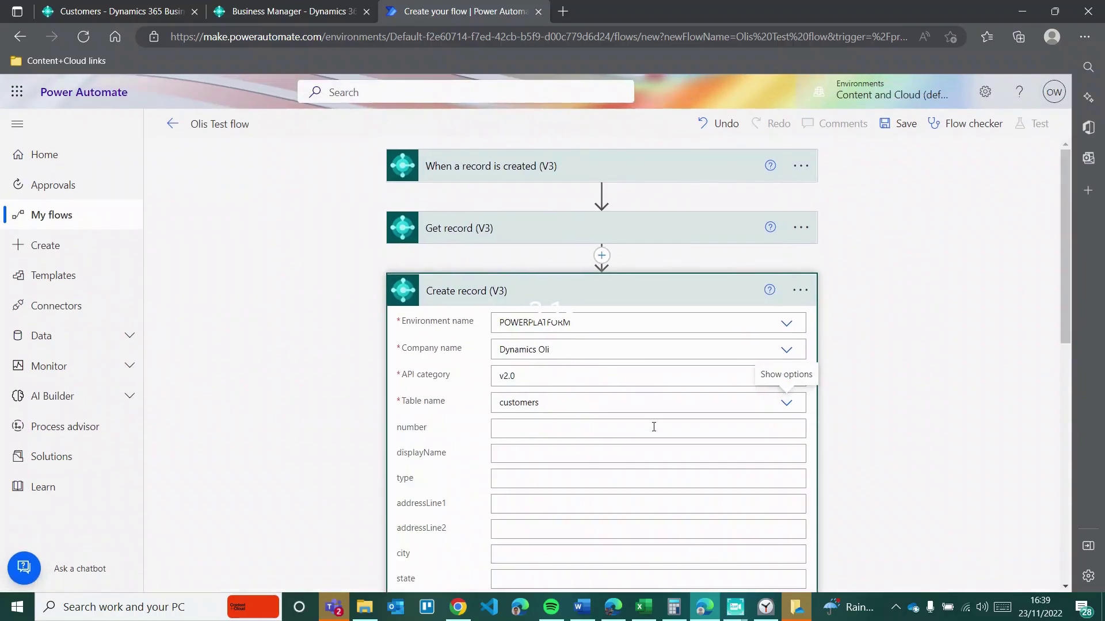
Step: Map number, displayName, type and addressLine1 from Get record's dynamic content
{"action": "scroll", "coordinate": [654, 426], "scroll_direction": "down", "scroll_amount": 2}
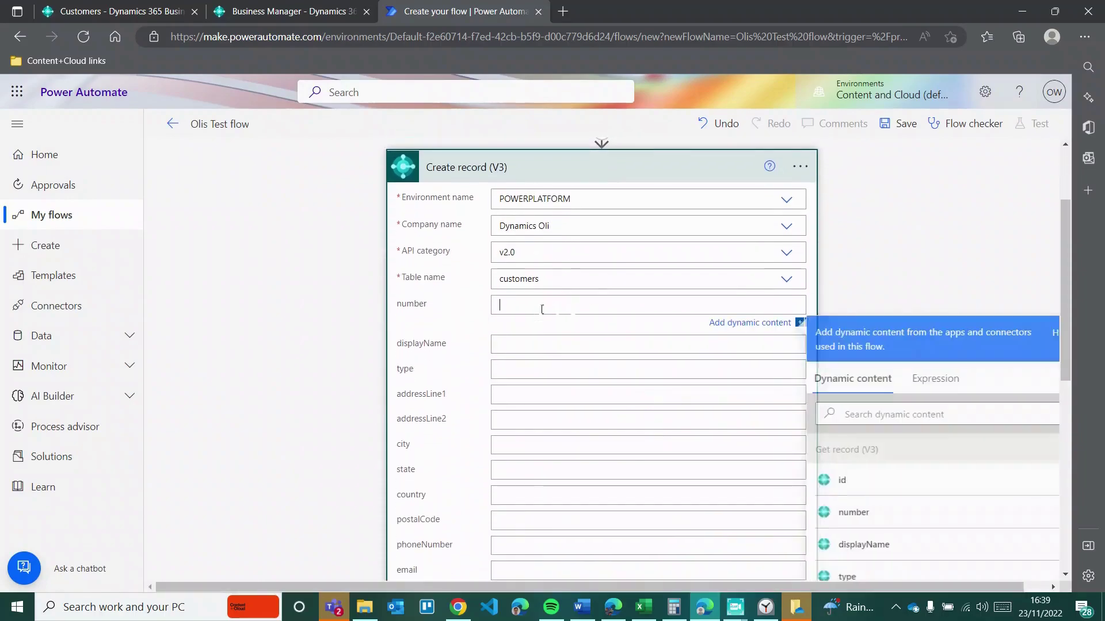
{"action": "left_click", "coordinate": [853, 514]}
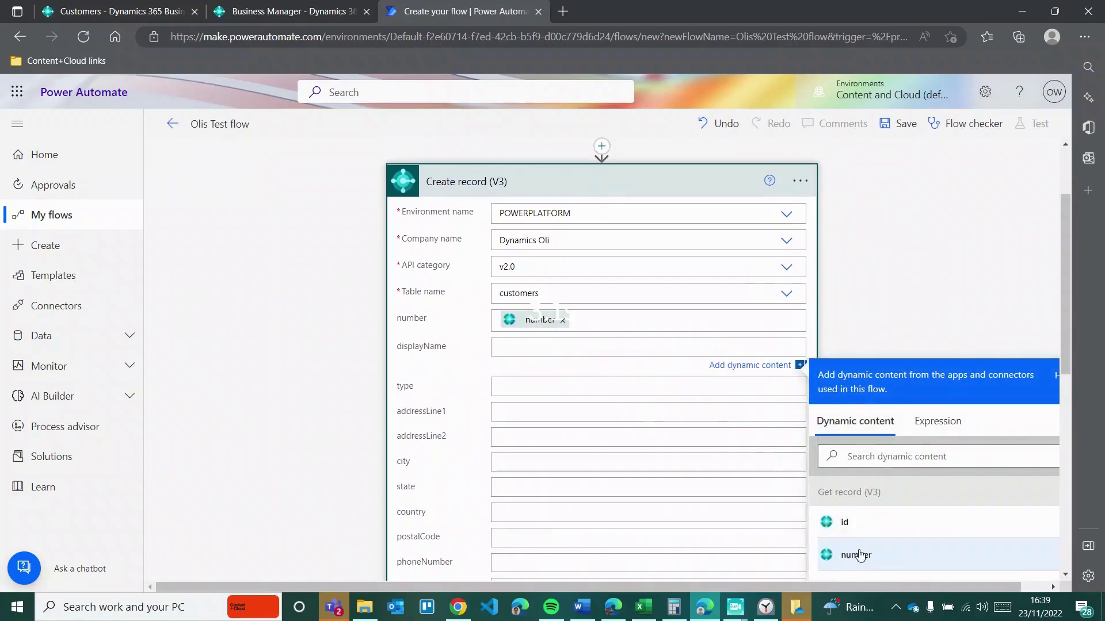
{"action": "scroll", "coordinate": [857, 552], "scroll_direction": "down", "scroll_amount": 2}
{"action": "left_click", "coordinate": [865, 505]}
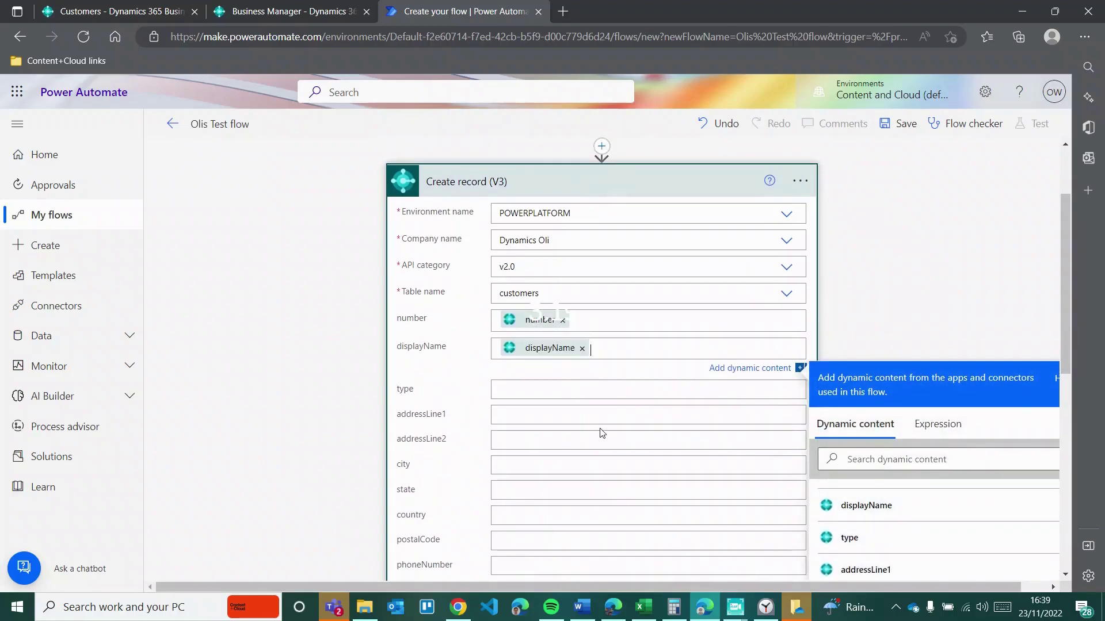
{"action": "scroll", "coordinate": [599, 432], "scroll_direction": "down", "scroll_amount": 1}
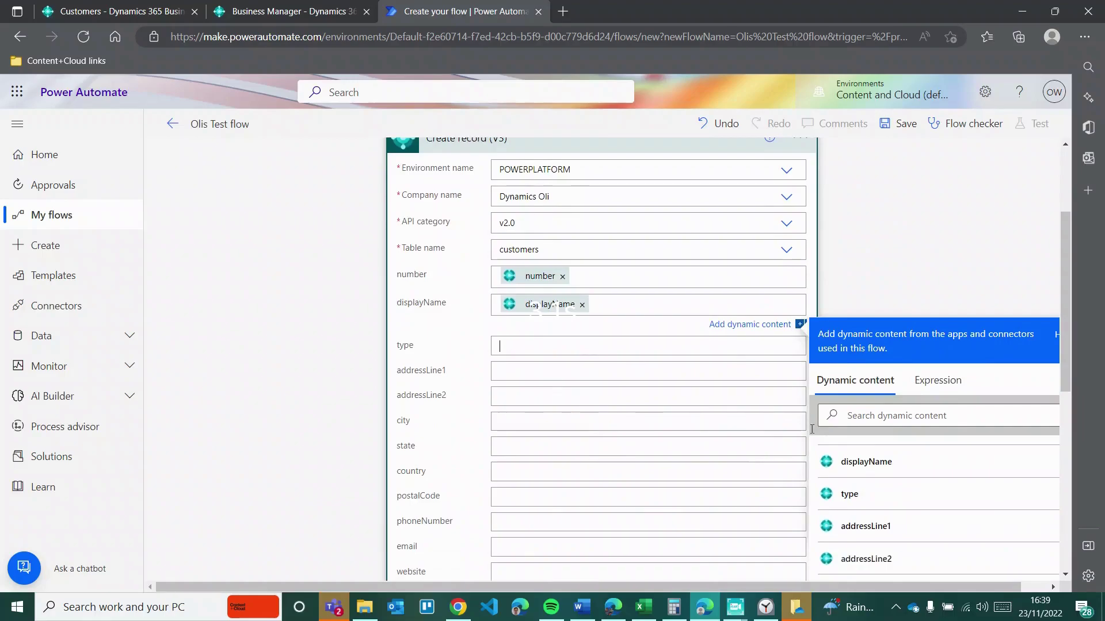
{"action": "scroll", "coordinate": [880, 529], "scroll_direction": "down", "scroll_amount": 2}
{"action": "left_click", "coordinate": [874, 538]}
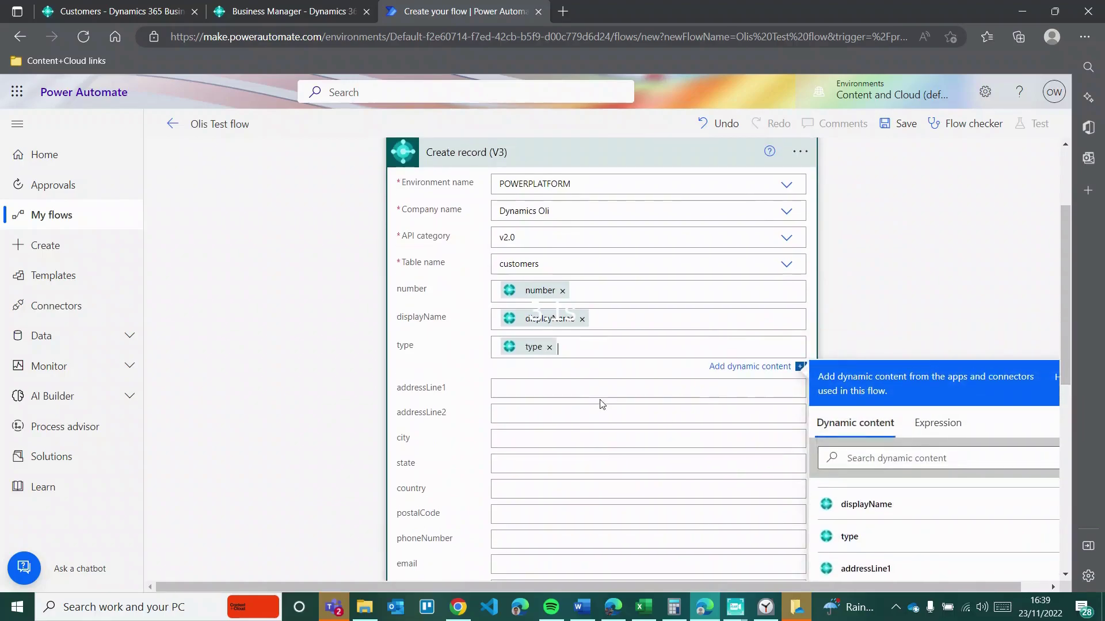
{"action": "scroll", "coordinate": [886, 530], "scroll_direction": "down", "scroll_amount": 2}
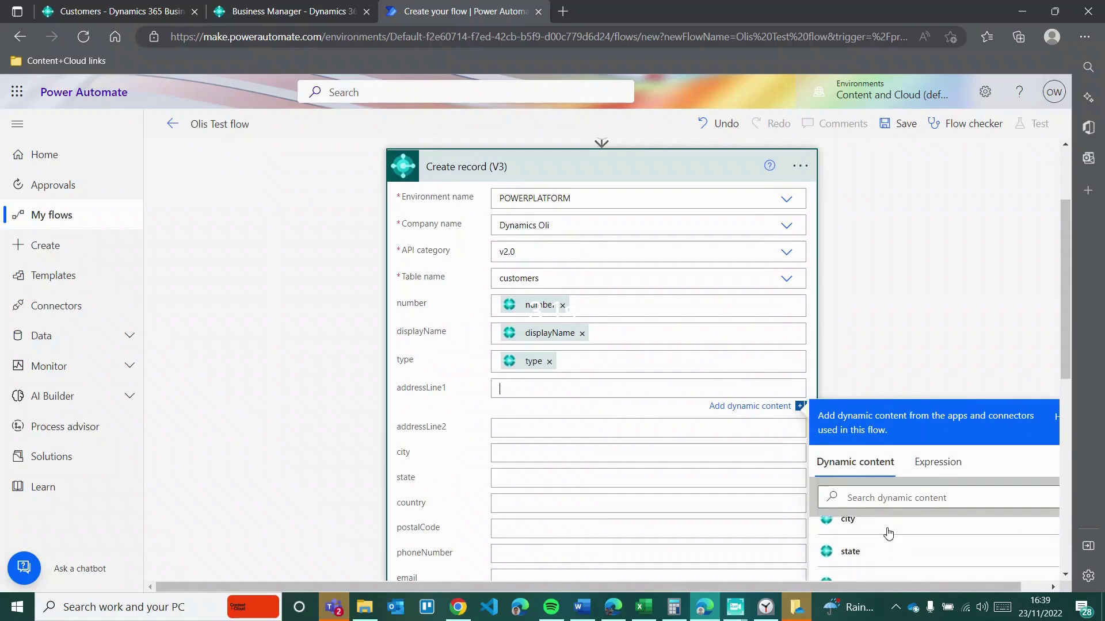
{"action": "left_click", "coordinate": [888, 529]}
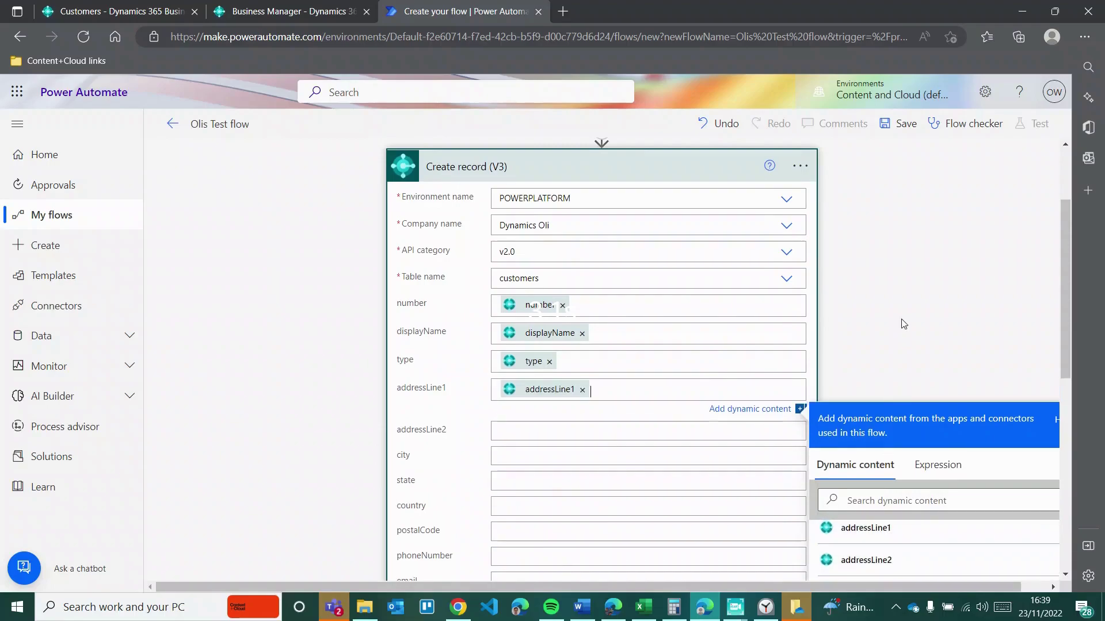
Step: Map email and phoneNumber from Get record, then save the flow and return to its details page
{"action": "scroll", "coordinate": [911, 473], "scroll_direction": "down", "scroll_amount": 1}
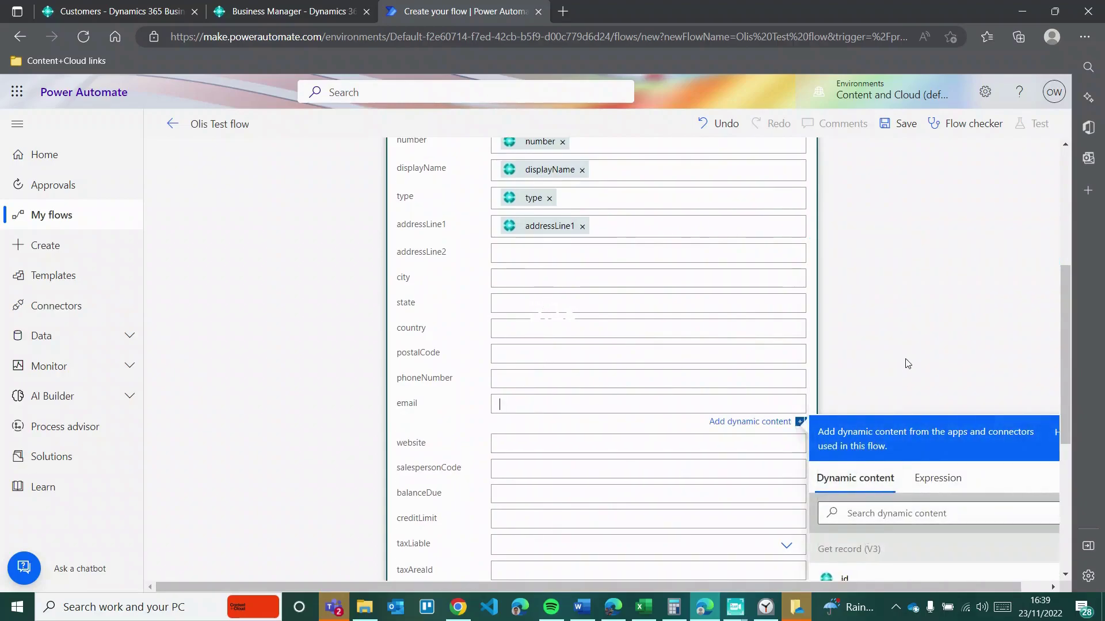
{"action": "scroll", "coordinate": [897, 437], "scroll_direction": "down", "scroll_amount": 4}
{"action": "scroll", "coordinate": [903, 425], "scroll_direction": "down", "scroll_amount": 4}
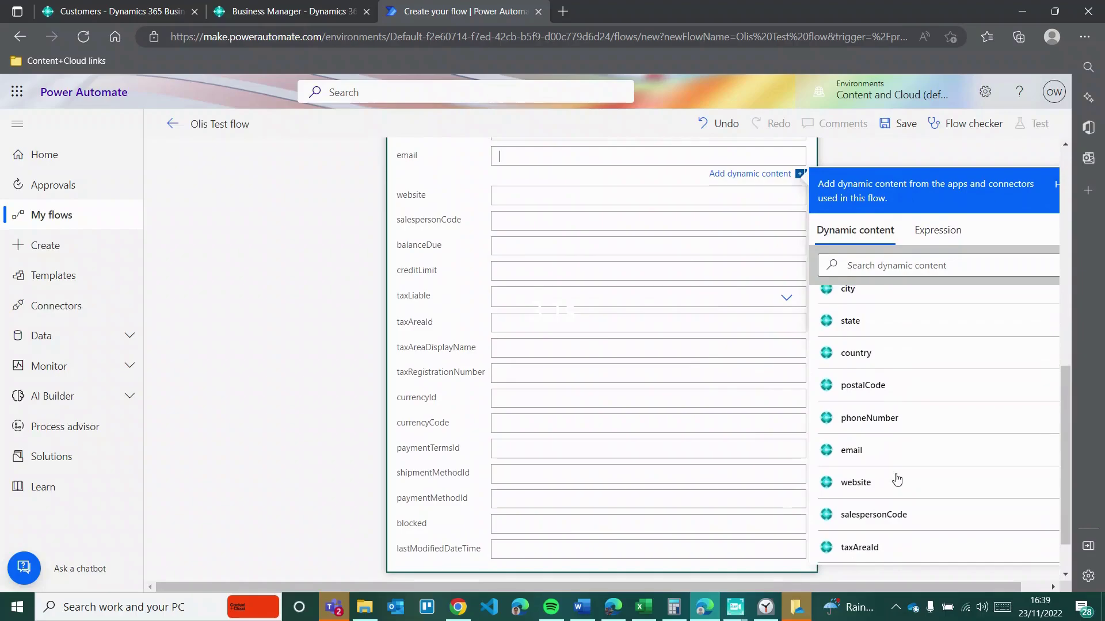
{"action": "left_click", "coordinate": [874, 463]}
{"action": "scroll", "coordinate": [599, 282], "scroll_direction": "up", "scroll_amount": 3}
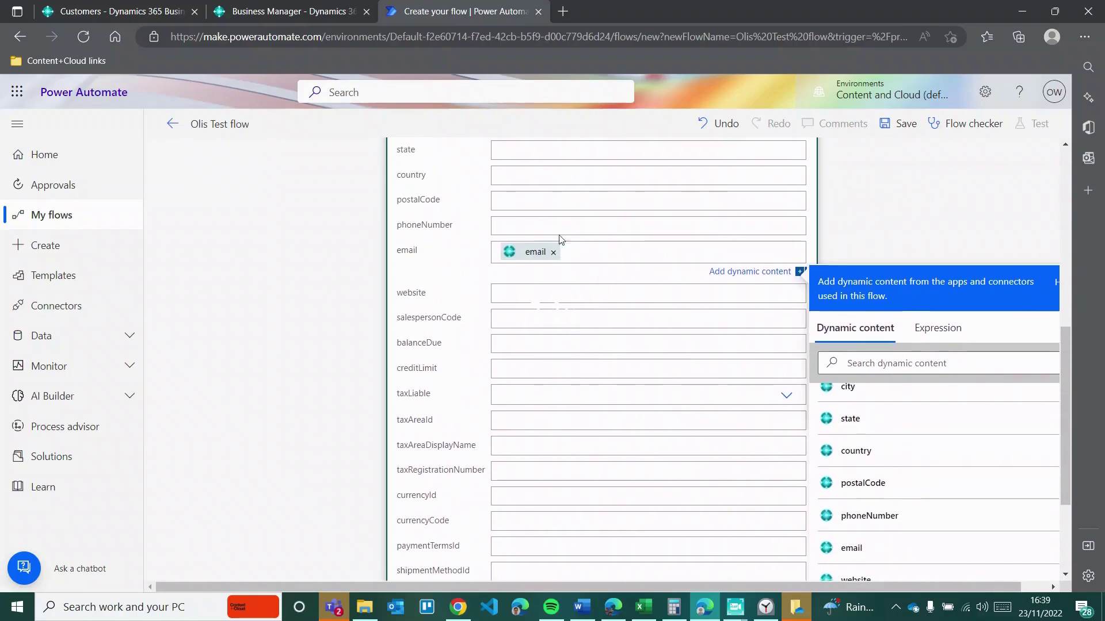
{"action": "left_click", "coordinate": [542, 218]}
{"action": "scroll", "coordinate": [946, 518], "scroll_direction": "down", "scroll_amount": 5}
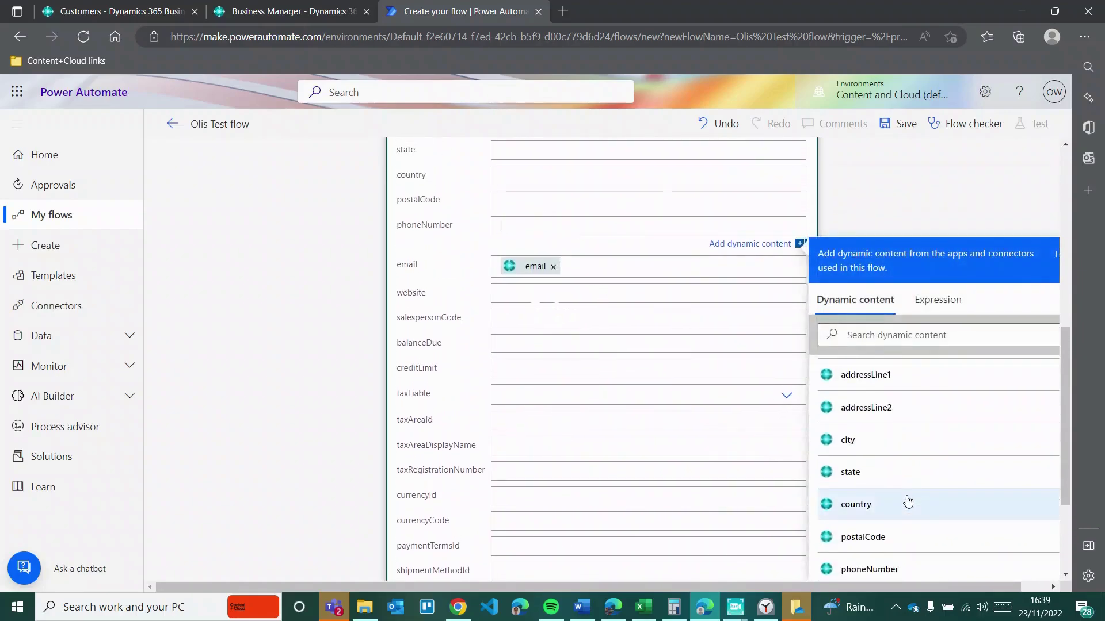
{"action": "left_click", "coordinate": [857, 408]}
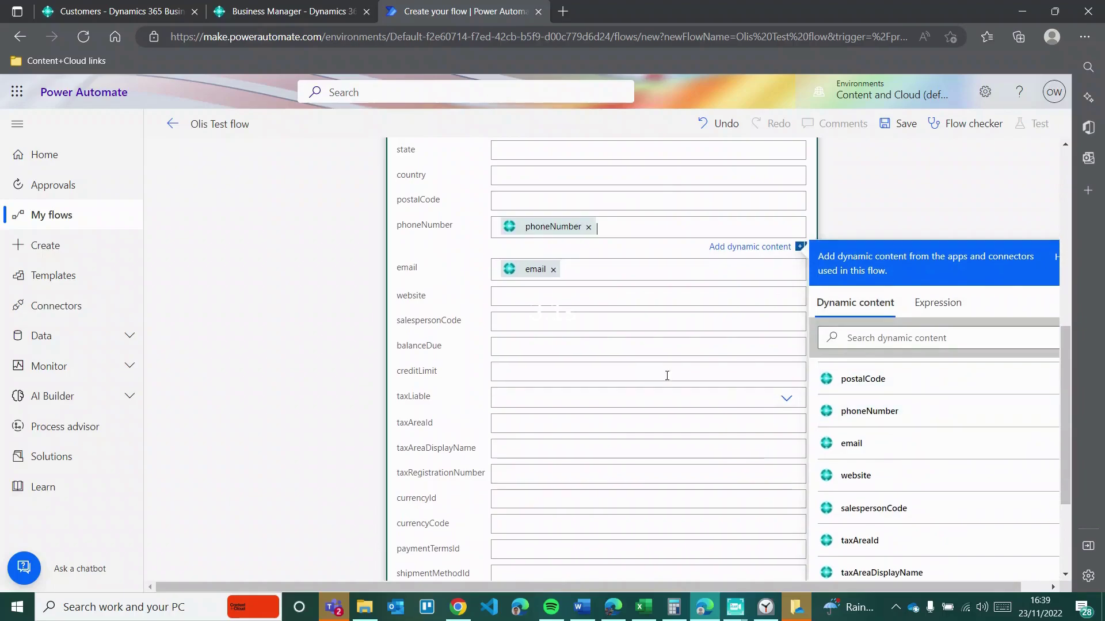
{"action": "left_click", "coordinate": [887, 214]}
{"action": "scroll", "coordinate": [887, 215], "scroll_direction": "down", "scroll_amount": 5}
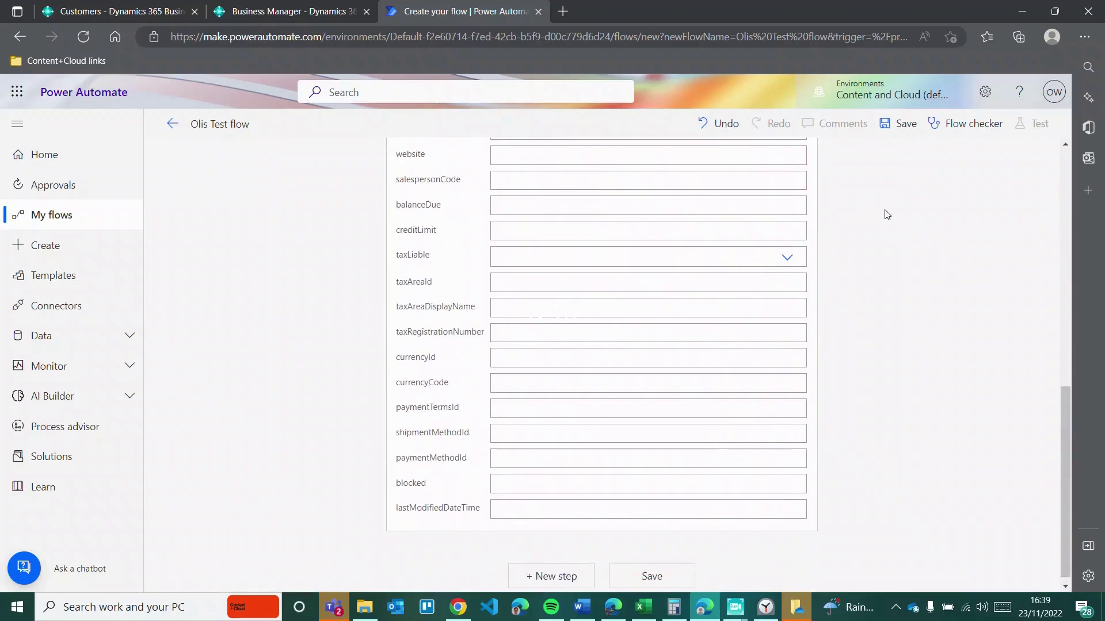
{"action": "scroll", "coordinate": [886, 214], "scroll_direction": "up", "scroll_amount": 15}
{"action": "left_click", "coordinate": [891, 123]}
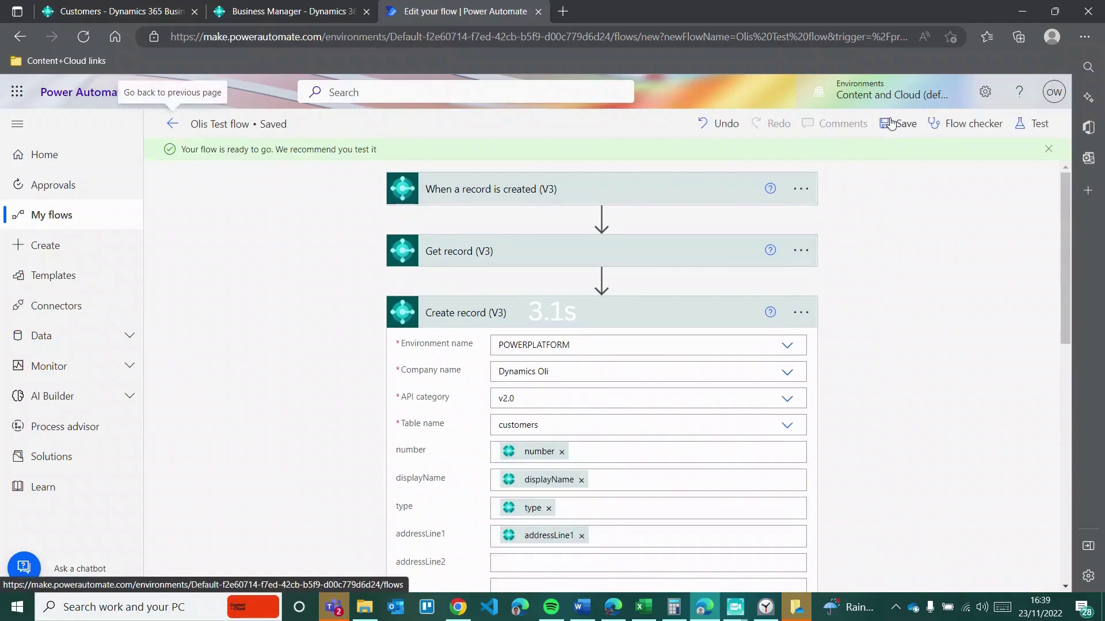
{"action": "left_click", "coordinate": [172, 124]}
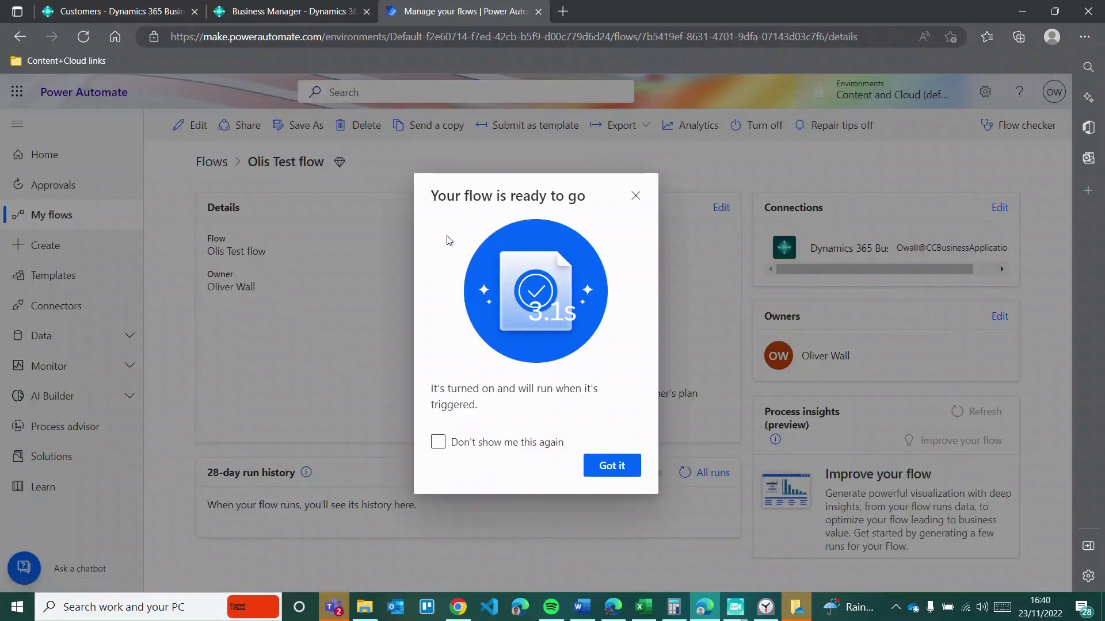
Step: Dismiss the 'Your flow is ready to go' notice and pause the countdown timer
{"action": "left_click", "coordinate": [637, 478]}
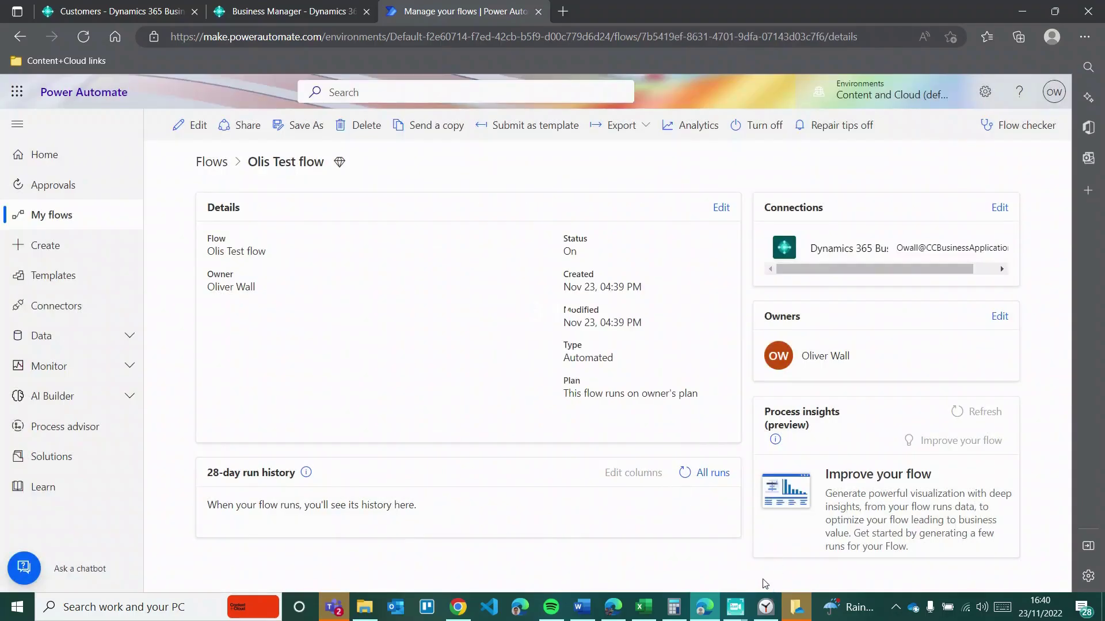
{"action": "left_click", "coordinate": [757, 602]}
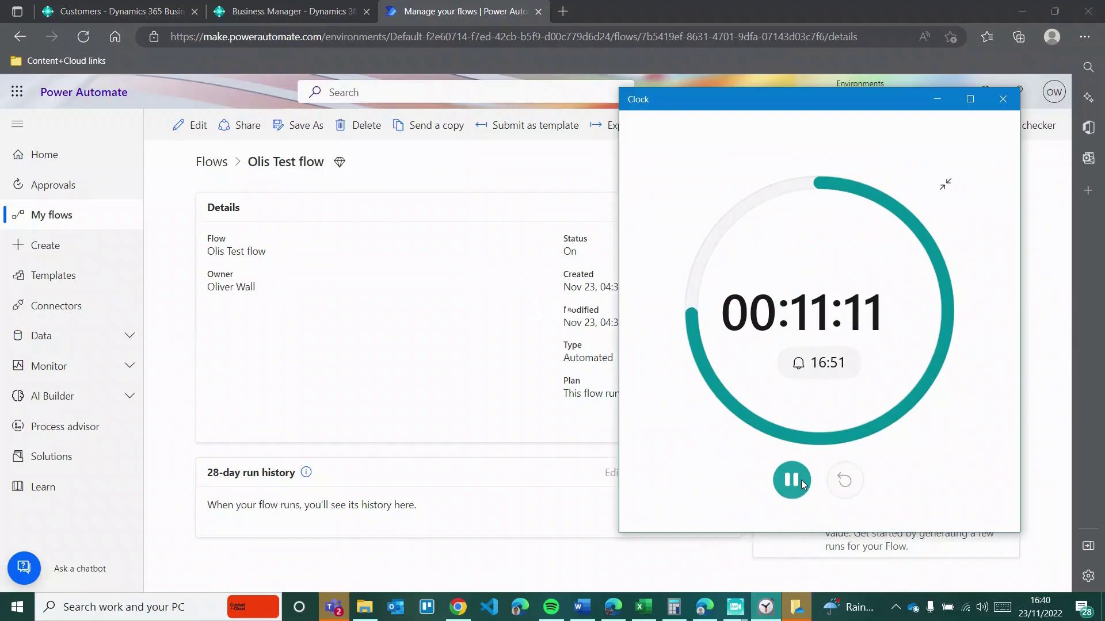
{"action": "left_click", "coordinate": [791, 480]}
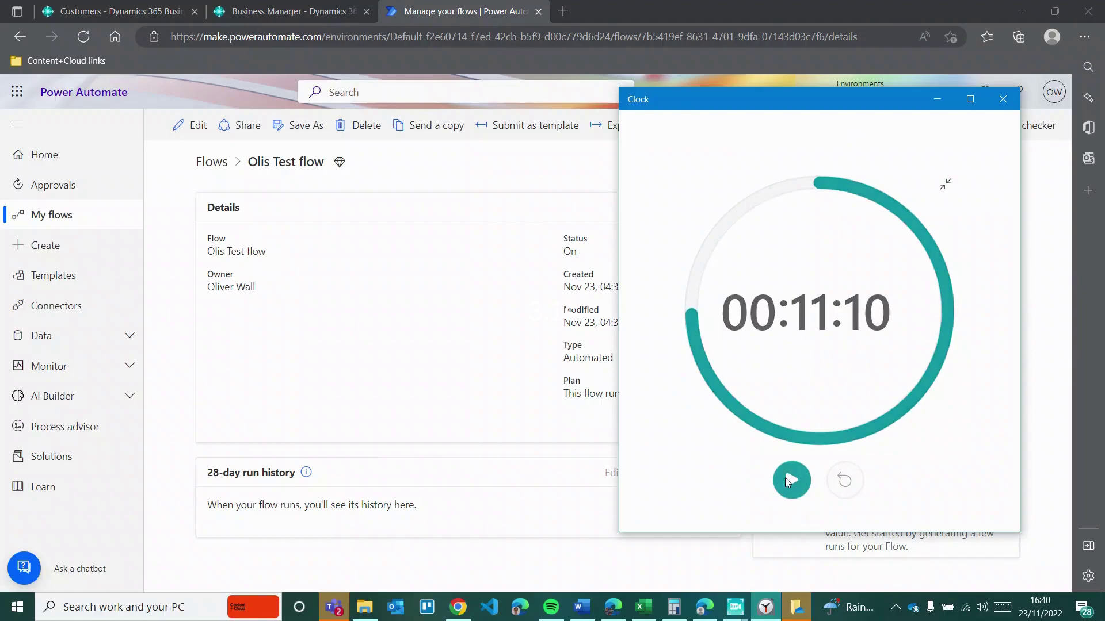
{"action": "left_click", "coordinate": [394, 398]}
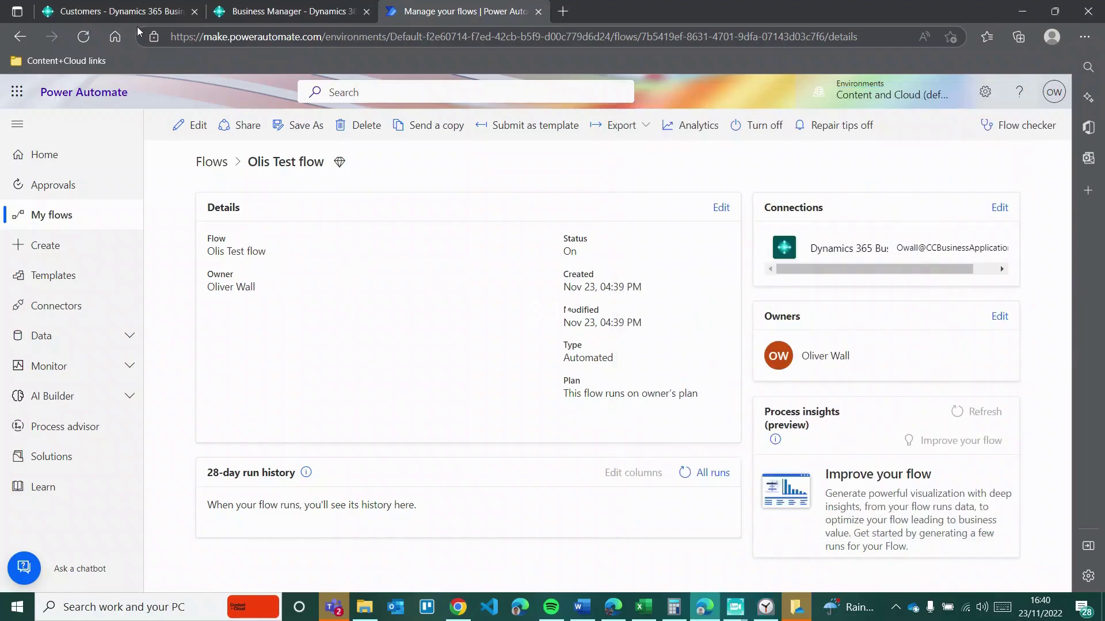
Step: Create a new customer from the CUSTOMER COMPANY template named 'Olis Test flow customer'
{"action": "left_click", "coordinate": [128, 10]}
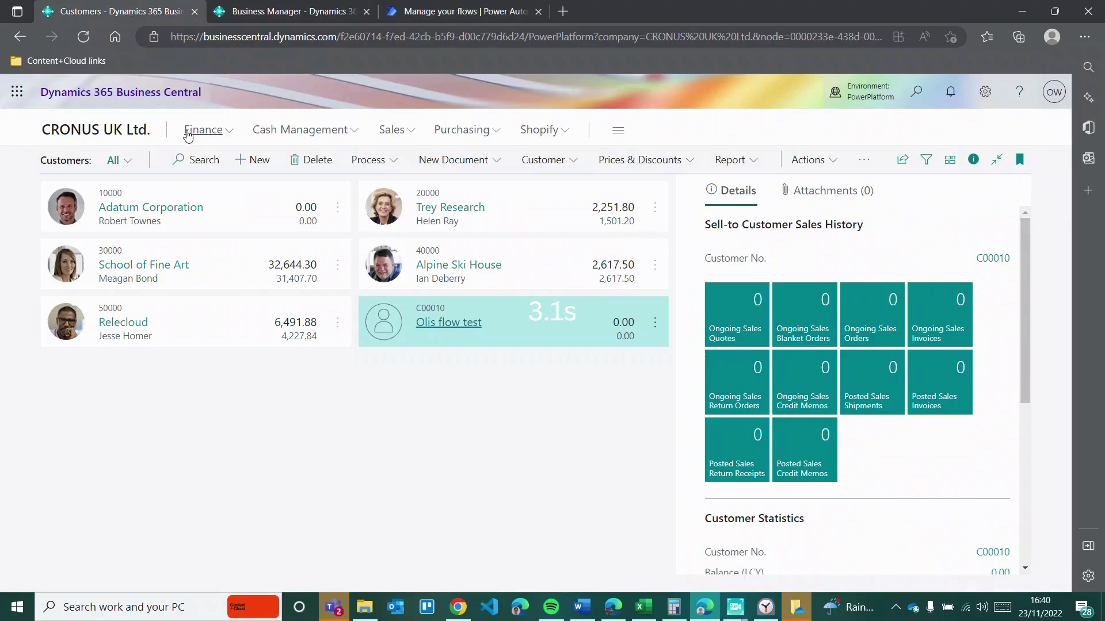
{"action": "left_click", "coordinate": [246, 160]}
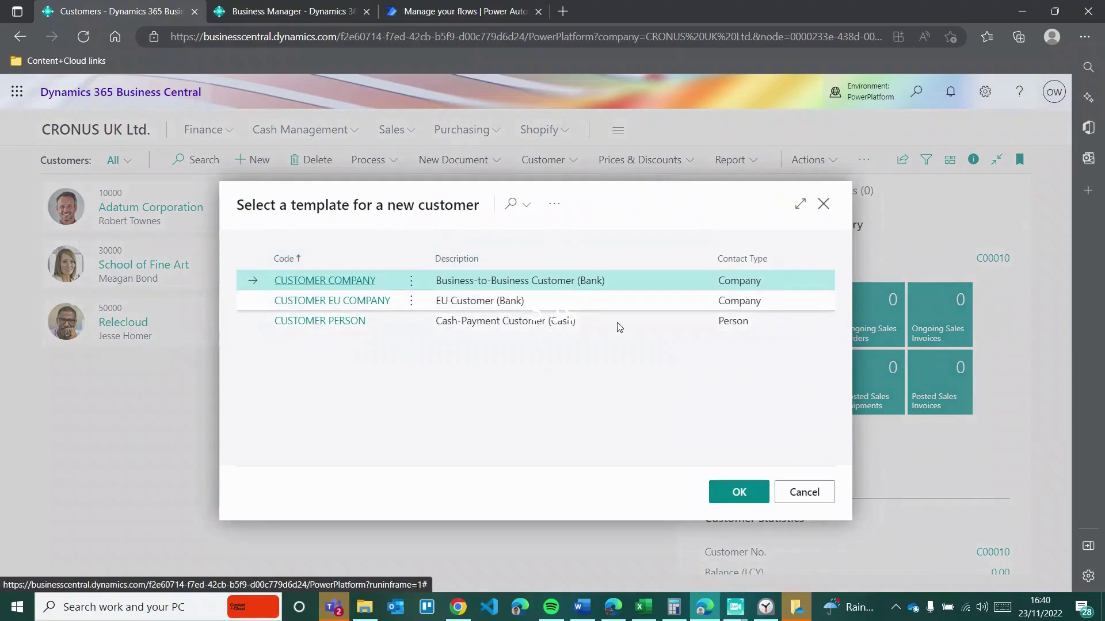
{"action": "left_click", "coordinate": [731, 500]}
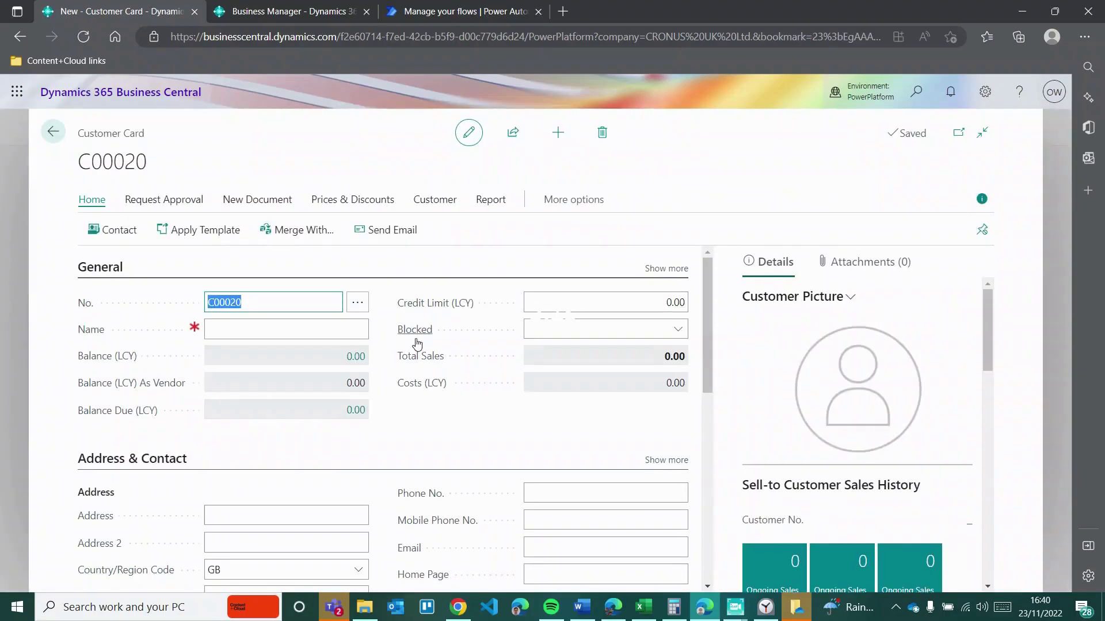
{"action": "left_click", "coordinate": [306, 327]}
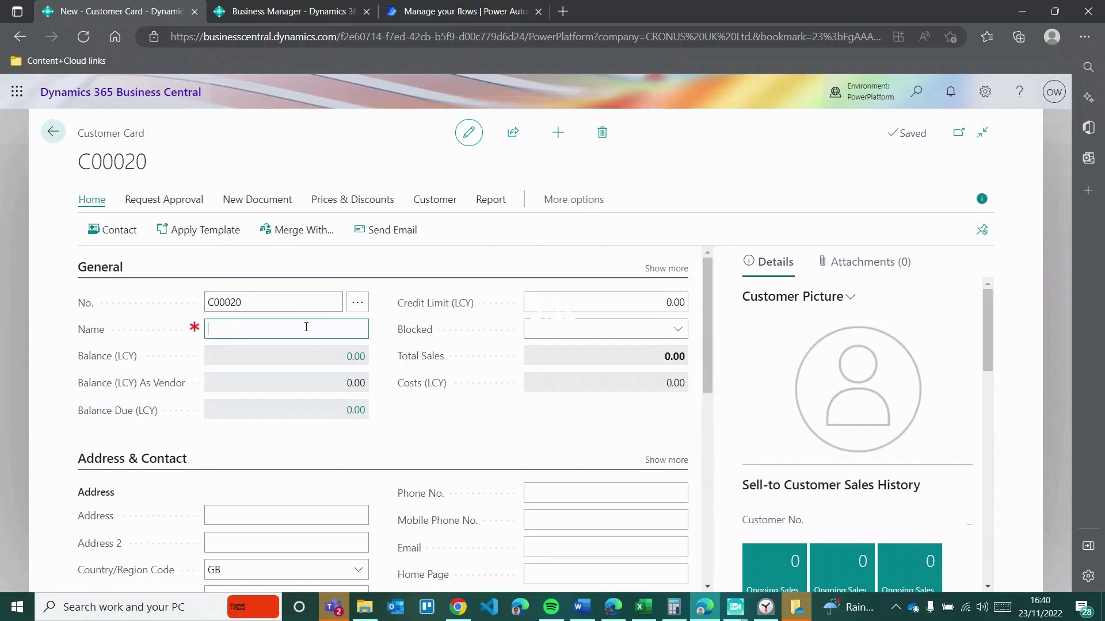
{"action": "type", "text": "Olis Test flow customer"}
{"action": "key", "text": "Tab"}
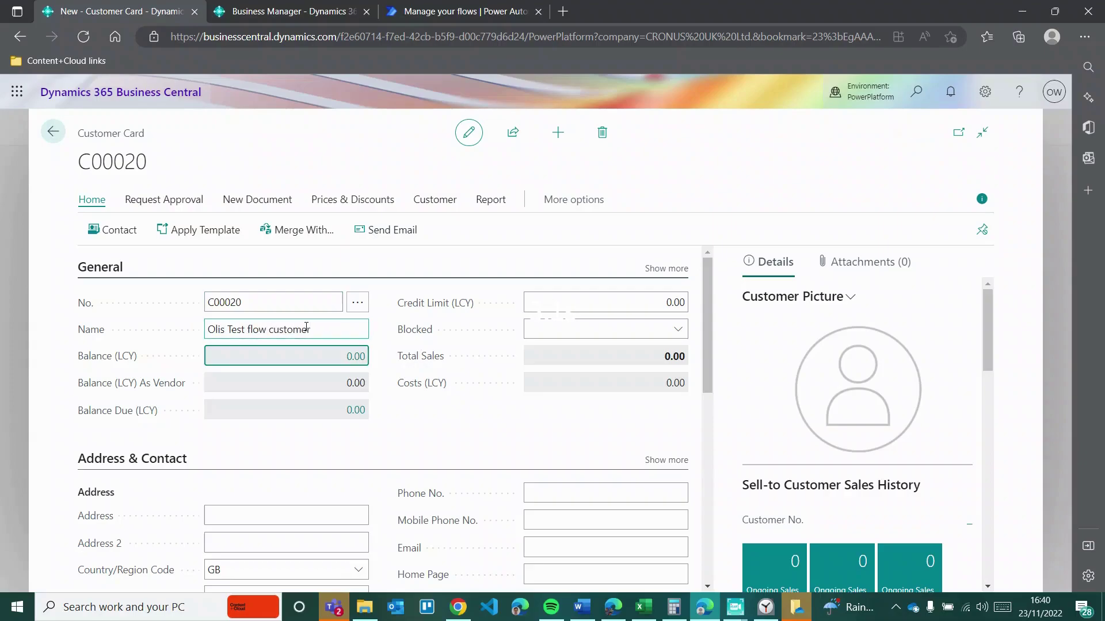
Step: Enter the customer's phone number and e-mail address on the Customer Card
{"action": "scroll", "coordinate": [308, 420], "scroll_direction": "down", "scroll_amount": 3}
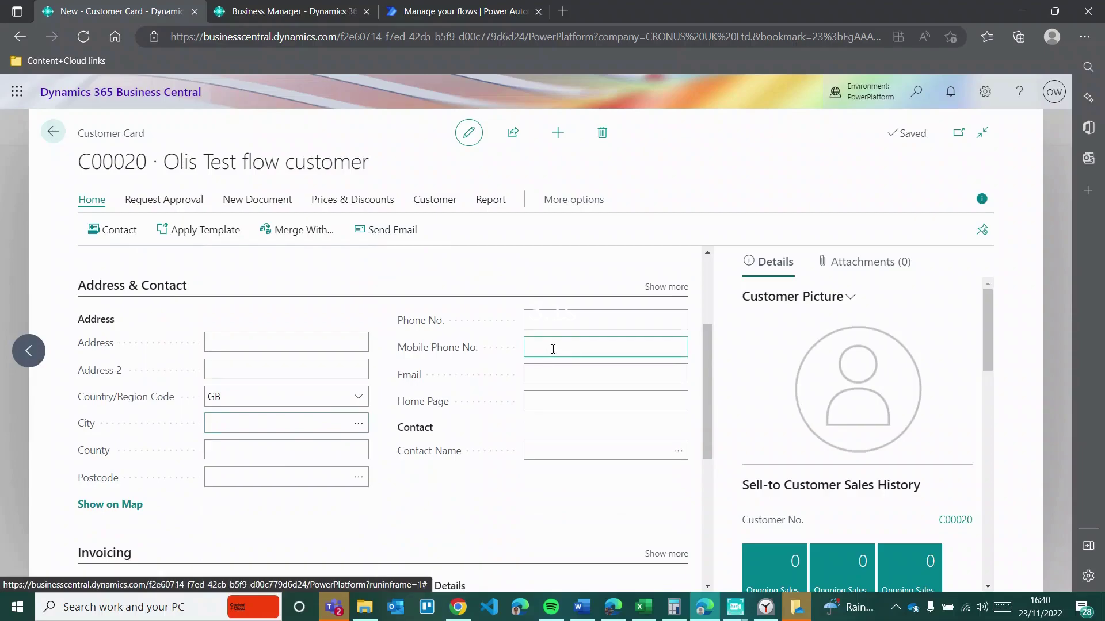
{"action": "left_click", "coordinate": [569, 320]}
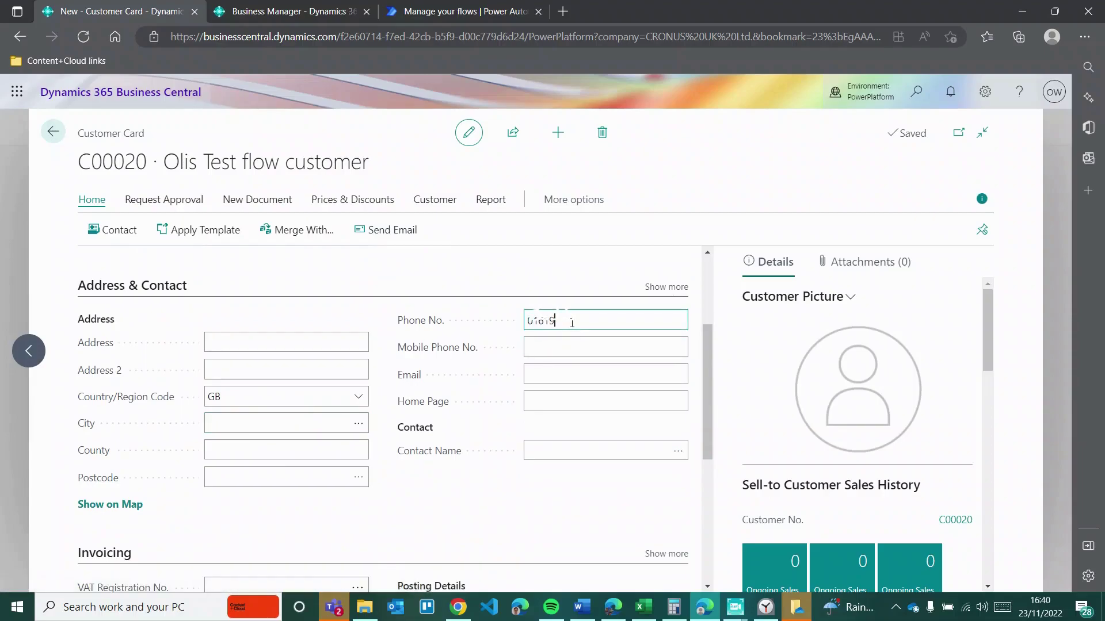
{"action": "left_click", "coordinate": [585, 371]}
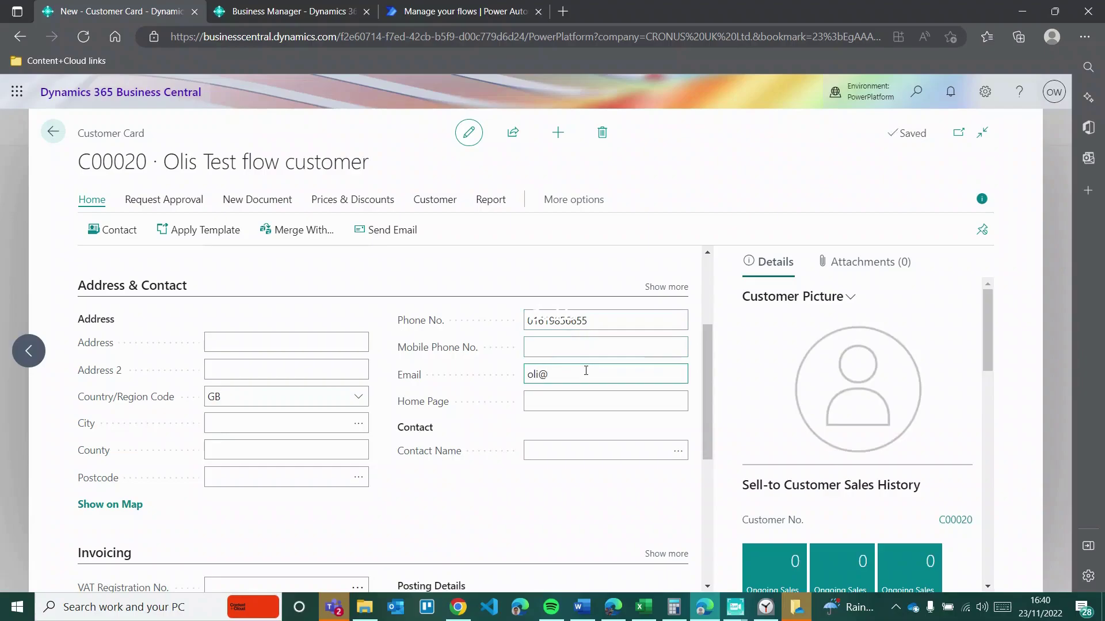
{"action": "key", "text": "Tab"}
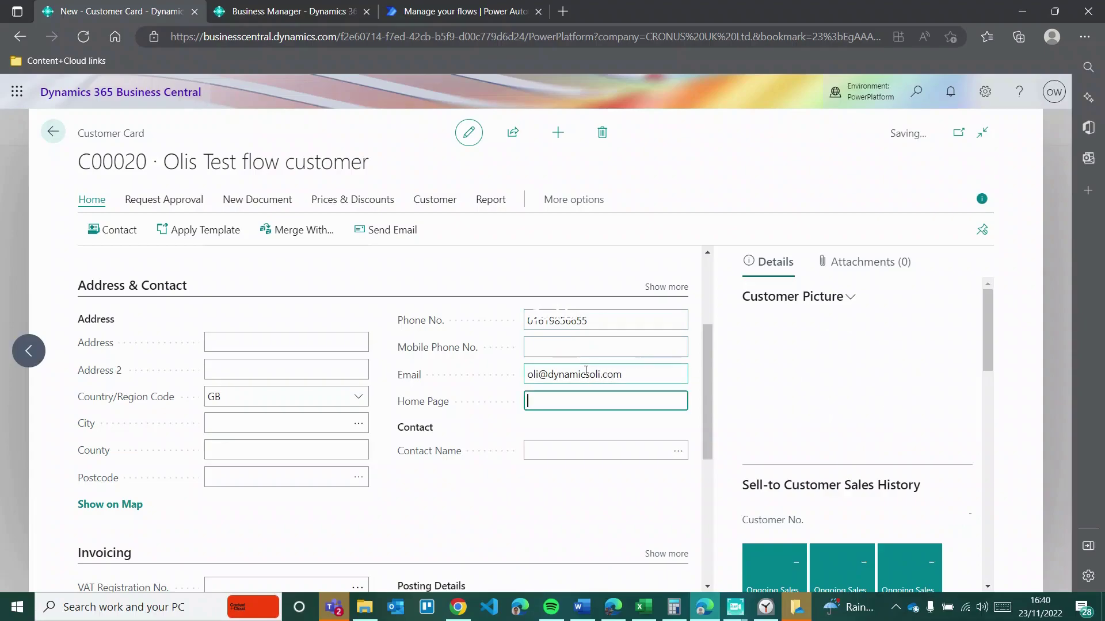
{"action": "scroll", "coordinate": [365, 443], "scroll_direction": "down", "scroll_amount": 4}
{"action": "scroll", "coordinate": [365, 443], "scroll_direction": "up", "scroll_amount": 3}
{"action": "scroll", "coordinate": [365, 444], "scroll_direction": "up", "scroll_amount": 4}
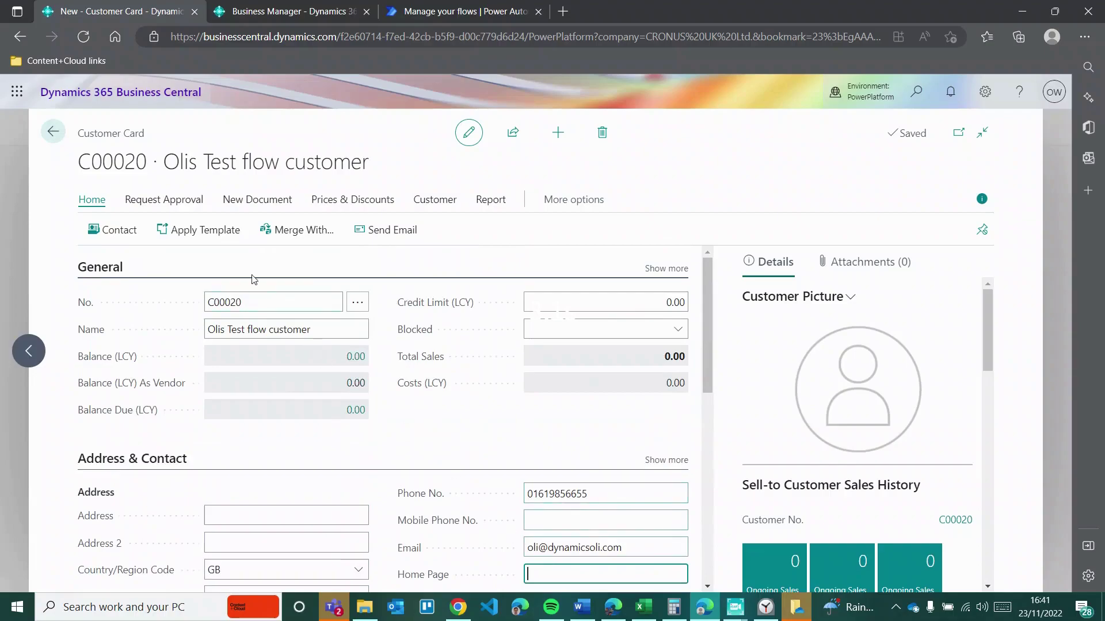
Step: Back out to the customer list, refresh Olis Test flow's run history, then open Dynamics Oli
{"action": "left_click", "coordinate": [53, 132]}
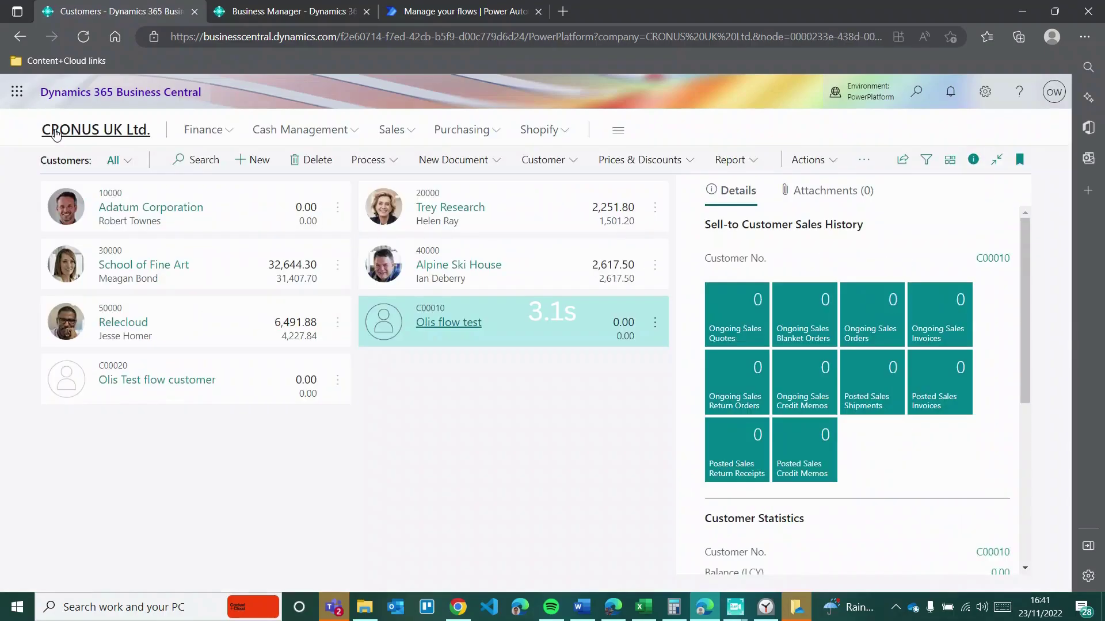
{"action": "left_click", "coordinate": [464, 16]}
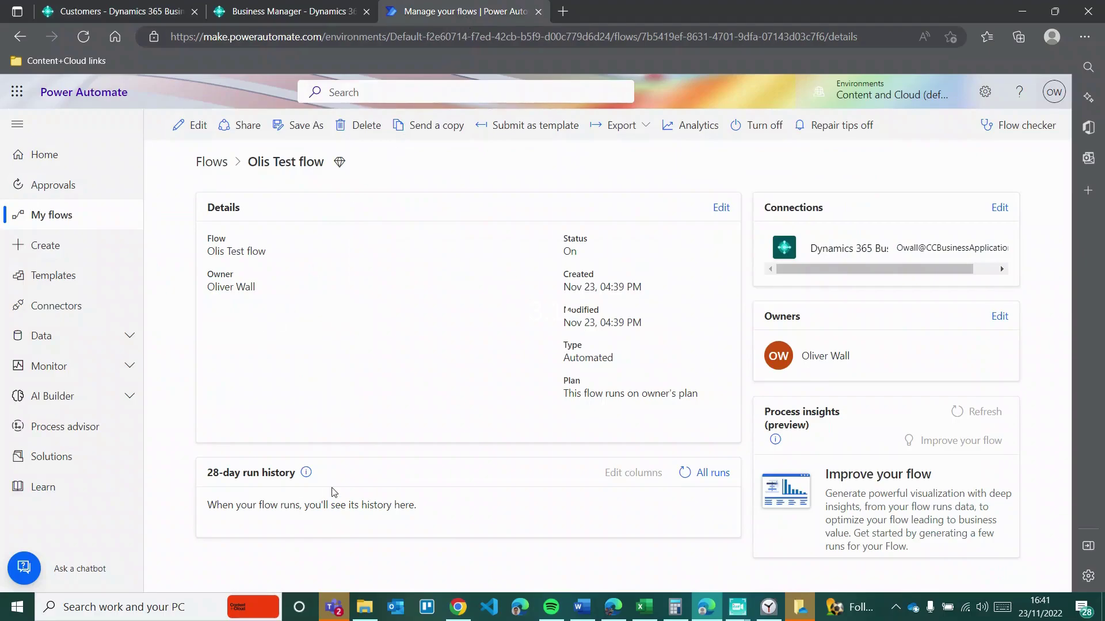
{"action": "left_click", "coordinate": [685, 476]}
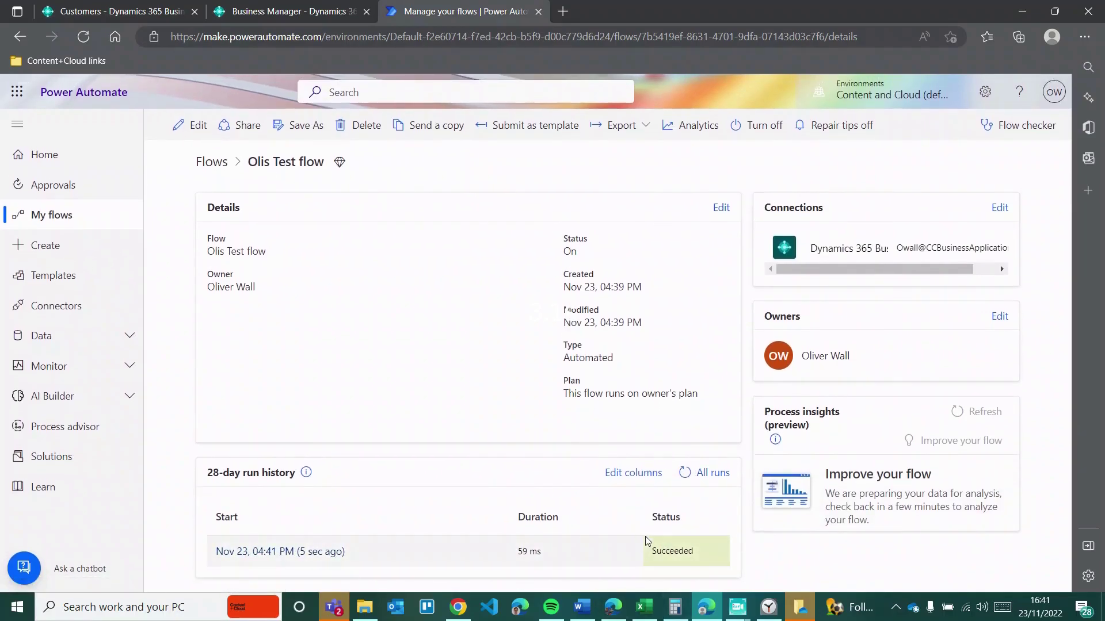
{"action": "left_click", "coordinate": [259, 11]}
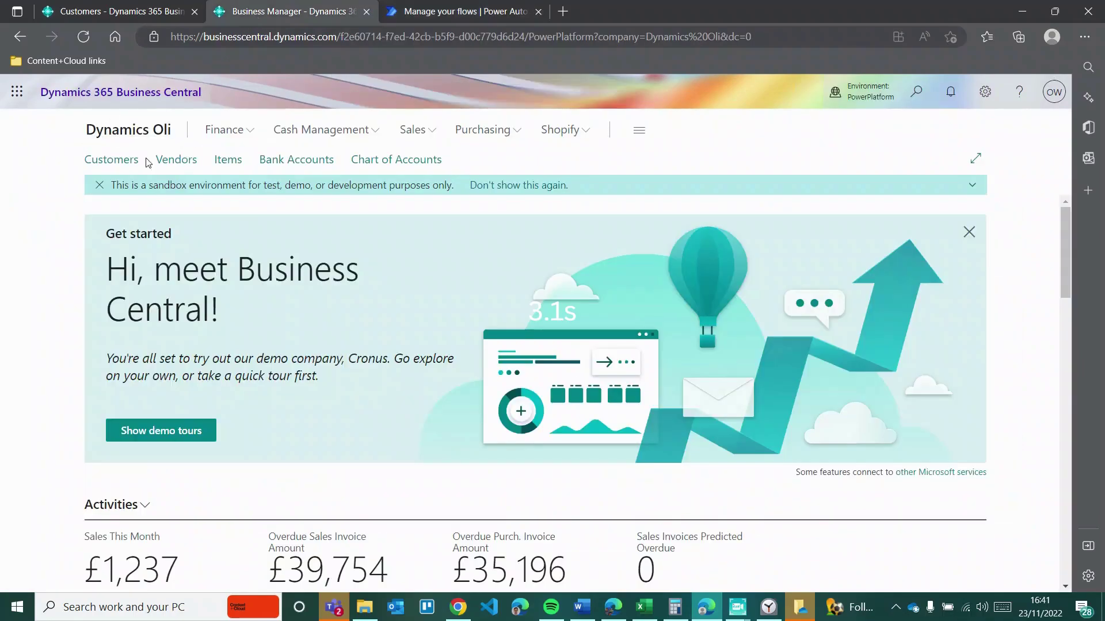
Step: Open the copied Olis Test flow customer card in Dynamics Oli's customer list
{"action": "left_click", "coordinate": [126, 161]}
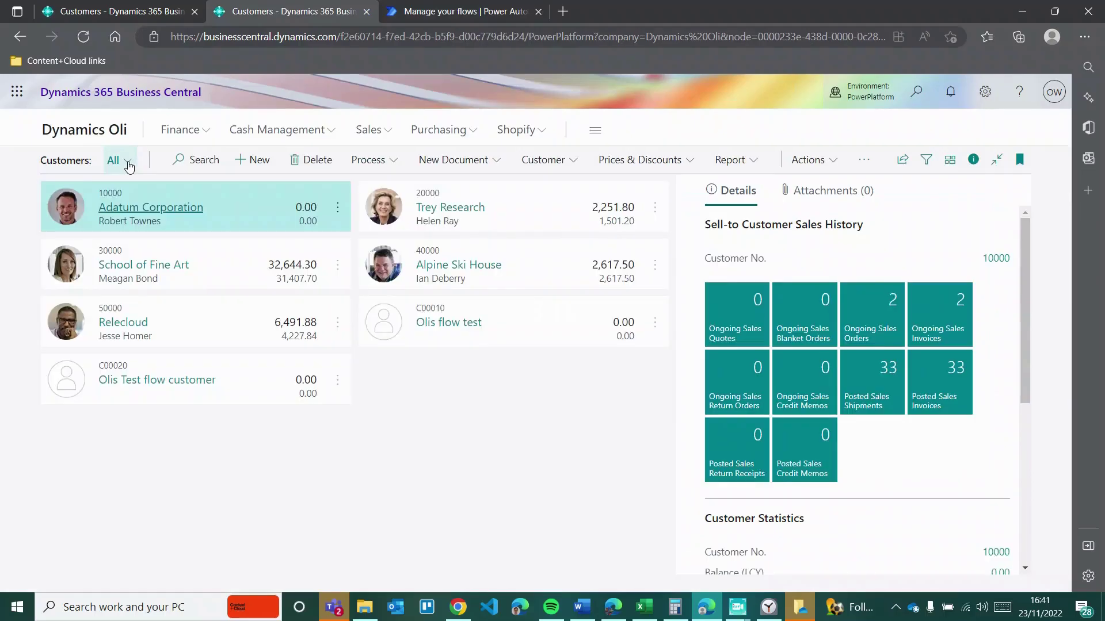
{"action": "left_click", "coordinate": [141, 385]}
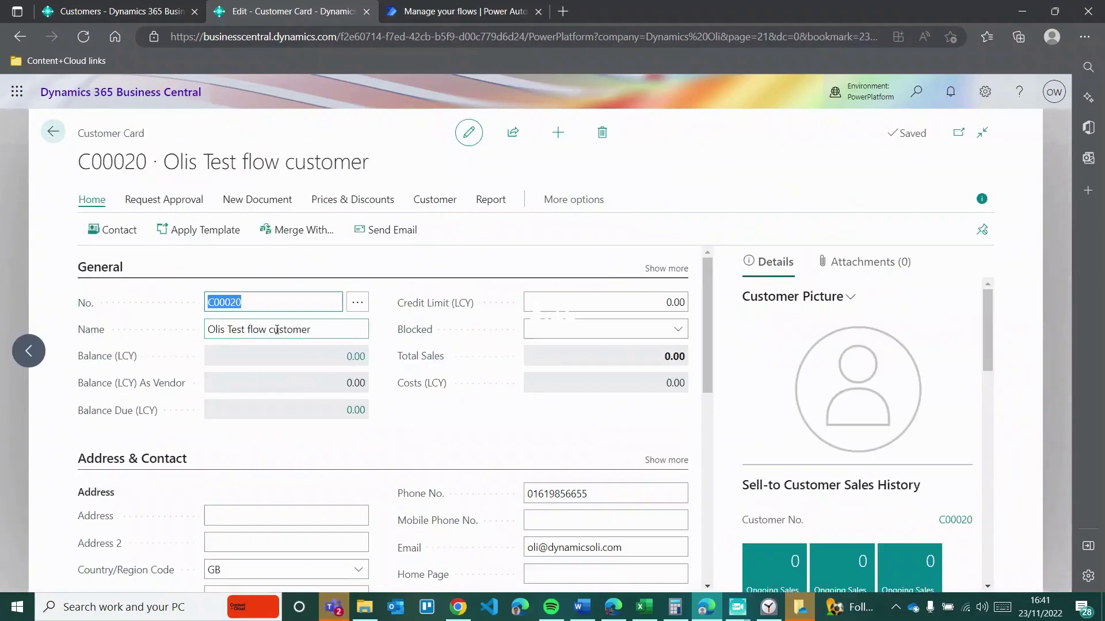
{"action": "scroll", "coordinate": [320, 365], "scroll_direction": "down", "scroll_amount": 3}
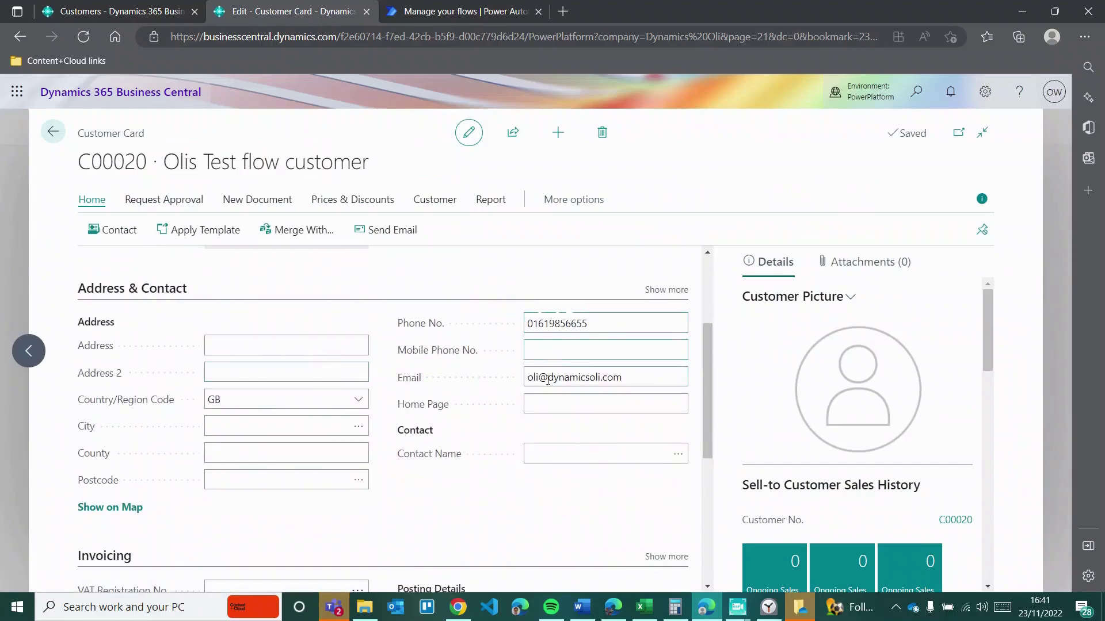
Step: Open the original Olis Test flow customer card in CRONUS UK Ltd
{"action": "left_click", "coordinate": [136, 11]}
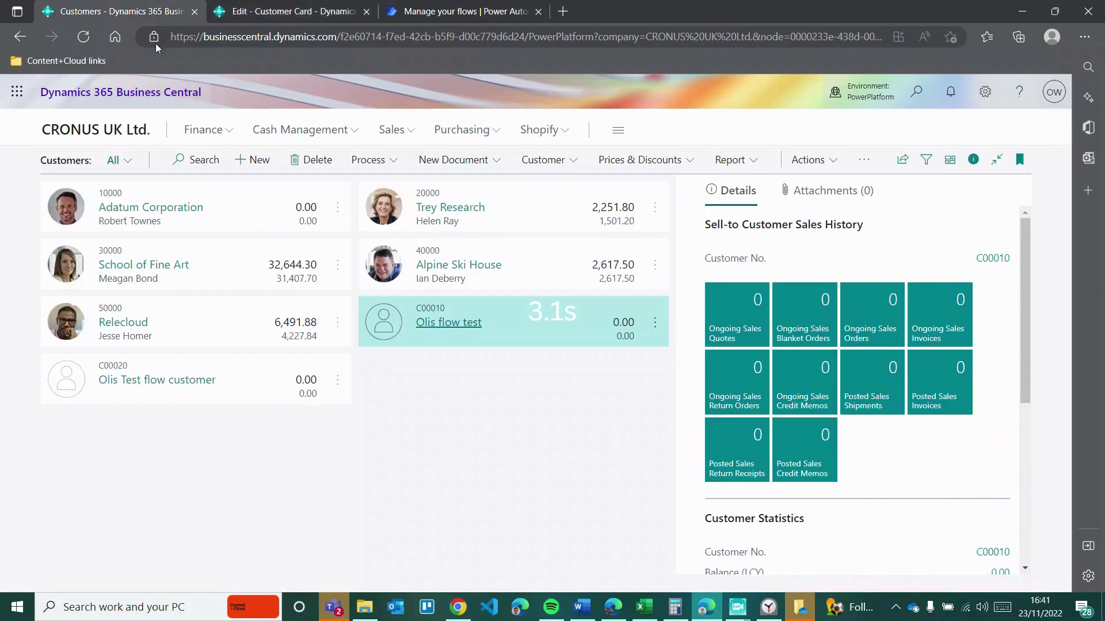
{"action": "left_click", "coordinate": [121, 385]}
{"action": "scroll", "coordinate": [337, 414], "scroll_direction": "down", "scroll_amount": 3}
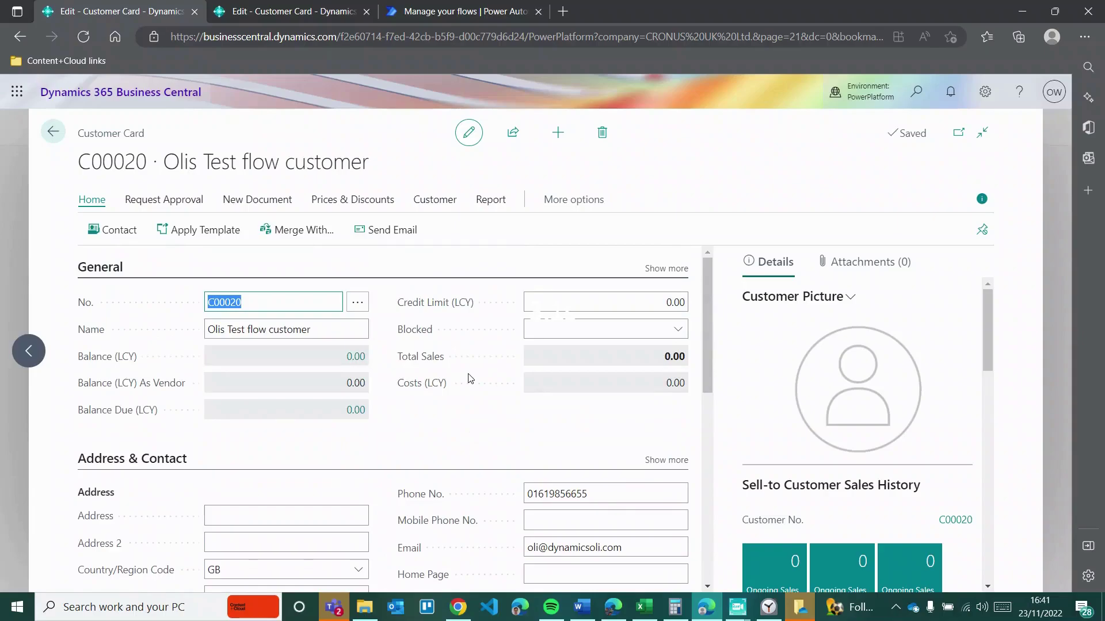
Step: Recheck the flow's run history and review the copied customer card in Dynamics Oli
{"action": "left_click", "coordinate": [443, 13]}
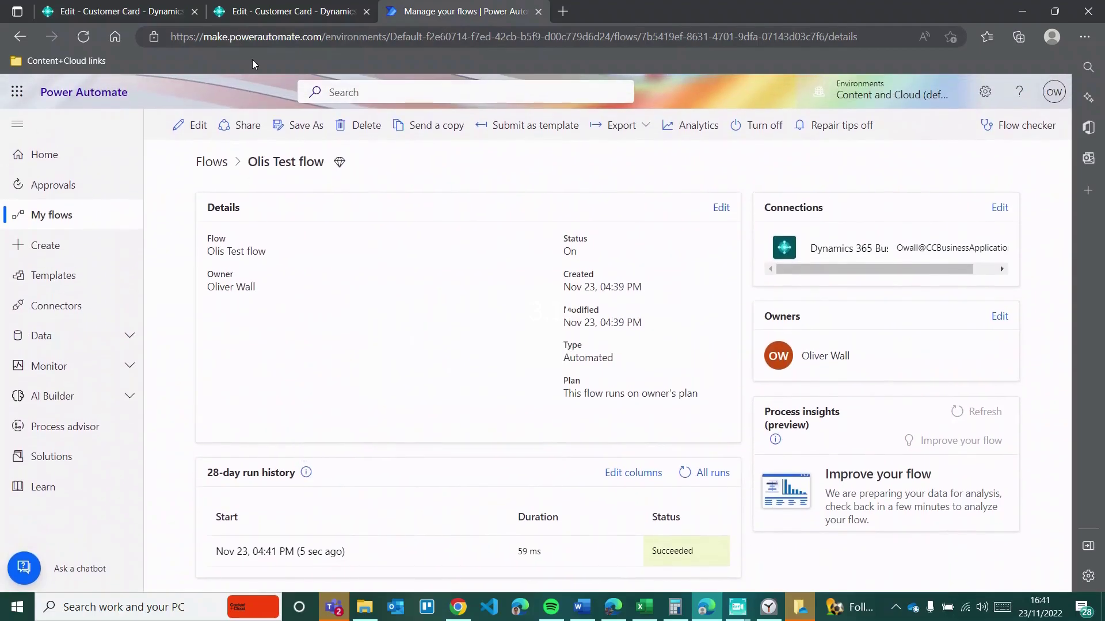
{"action": "left_click", "coordinate": [274, 16]}
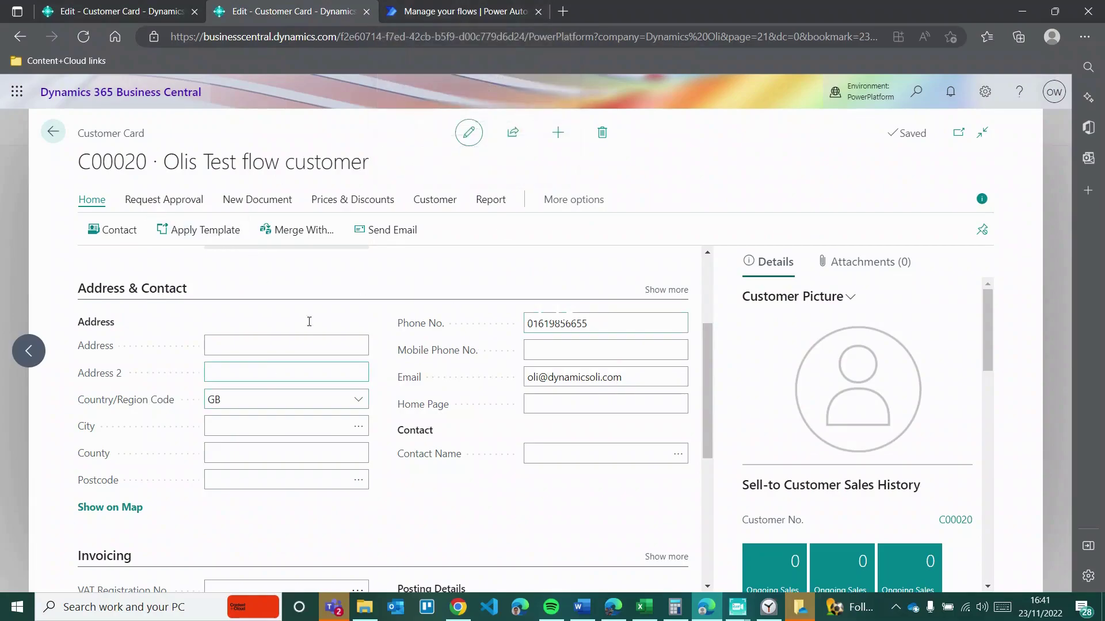
{"action": "scroll", "coordinate": [548, 436], "scroll_direction": "down", "scroll_amount": 1}
{"action": "scroll", "coordinate": [548, 436], "scroll_direction": "down", "scroll_amount": 3}
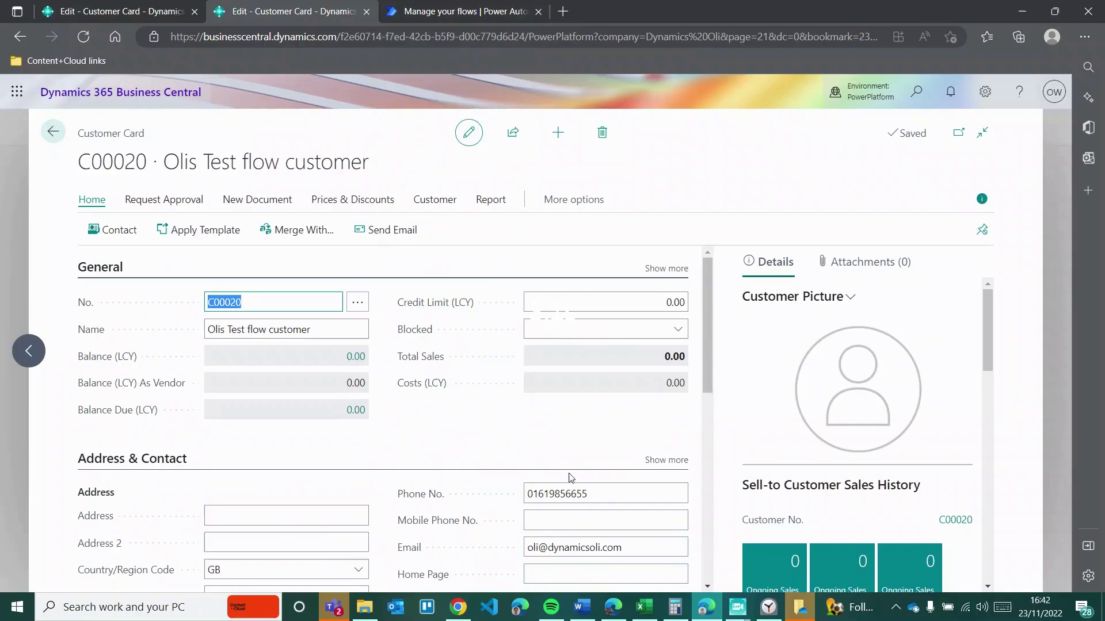
{"action": "scroll", "coordinate": [463, 420], "scroll_direction": "down", "scroll_amount": 3}
{"action": "scroll", "coordinate": [465, 419], "scroll_direction": "up", "scroll_amount": 1}
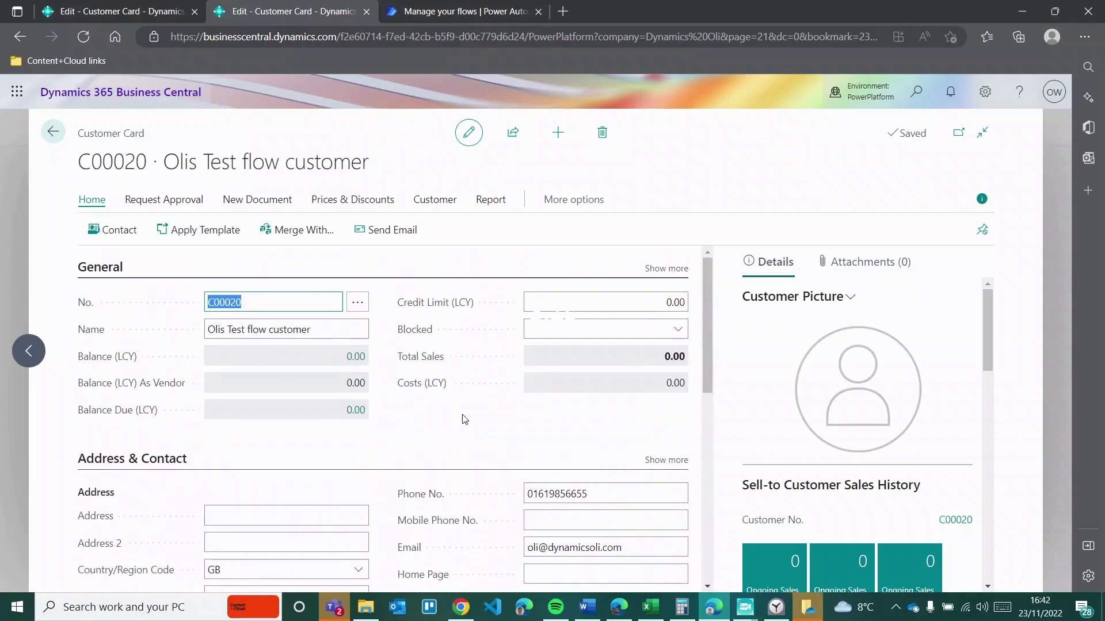
Step: Return both the Dynamics Oli and CRONUS tabs to their customer lists showing C00020
{"action": "left_click", "coordinate": [53, 131]}
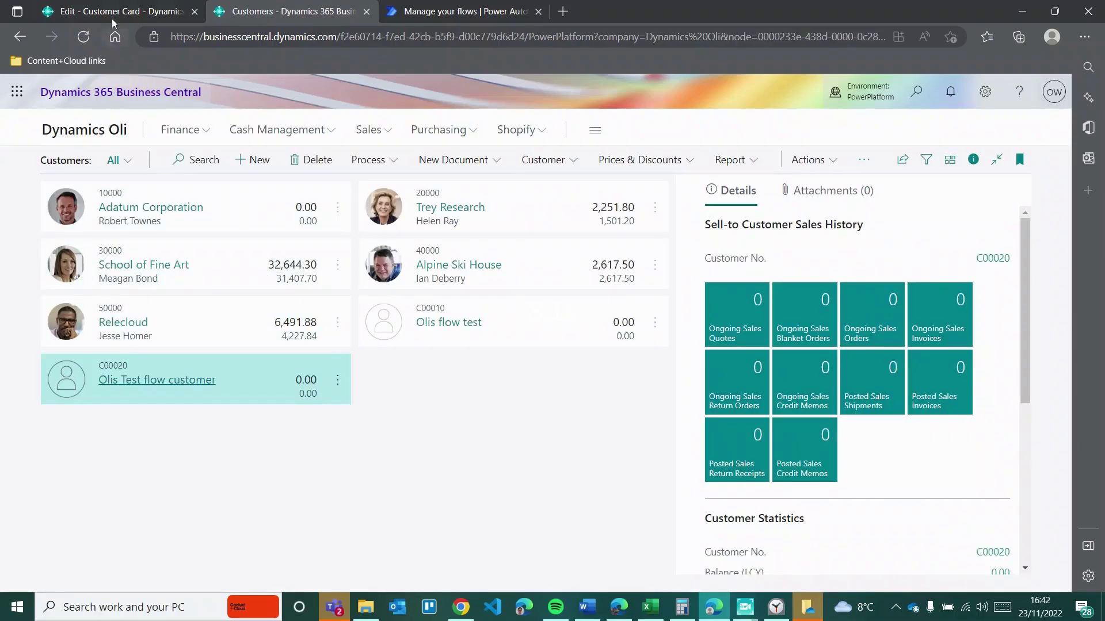
{"action": "left_click", "coordinate": [127, 9]}
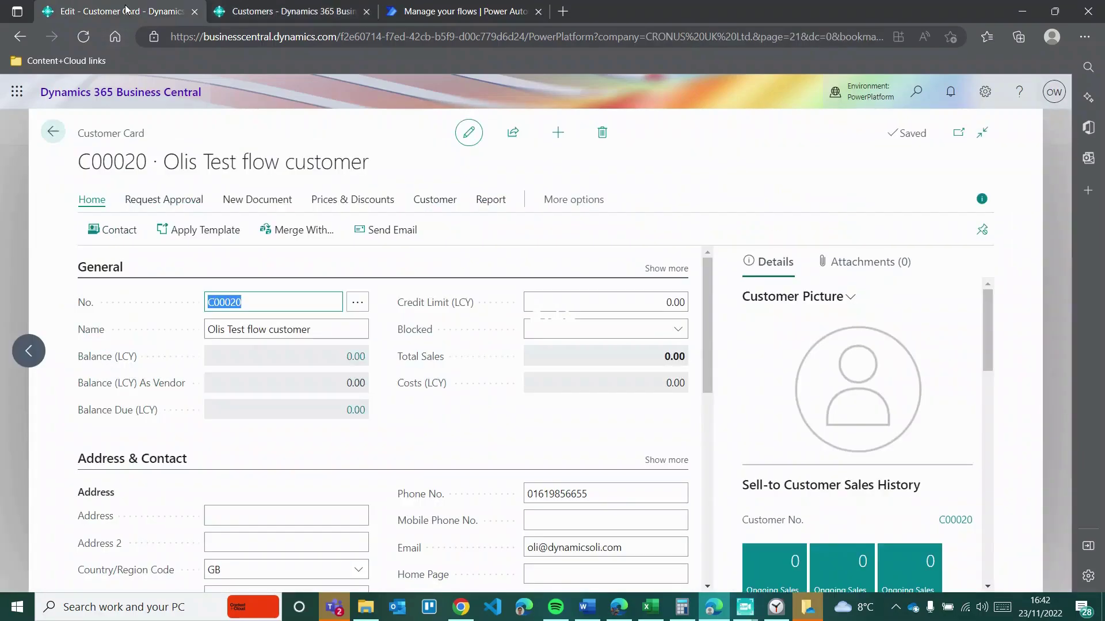
{"action": "left_click", "coordinate": [53, 131]}
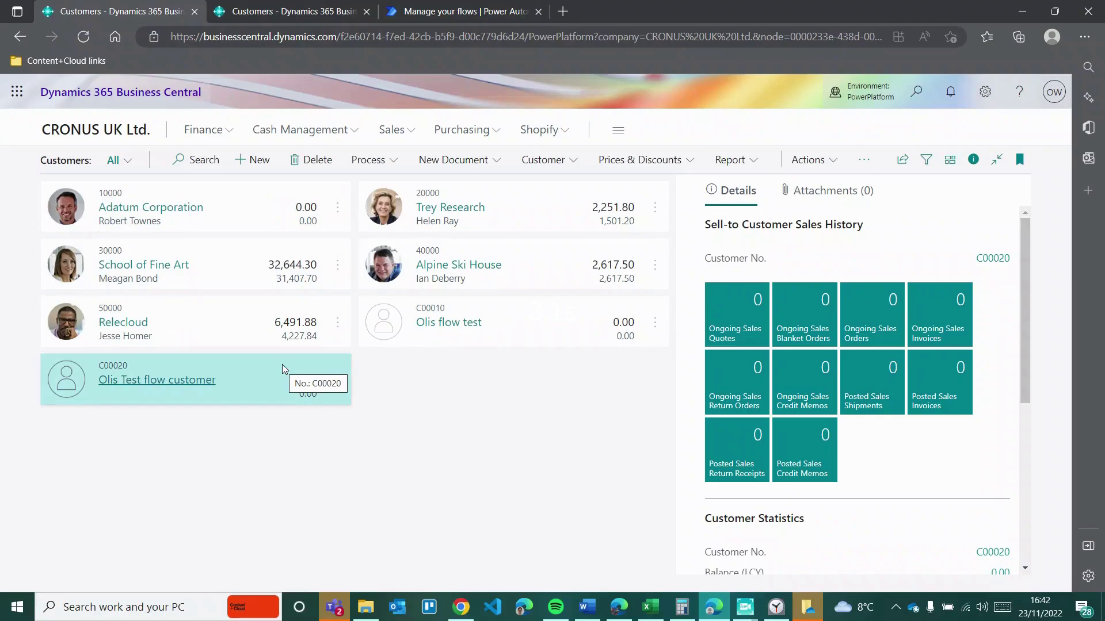
{"action": "left_click", "coordinate": [447, 21]}
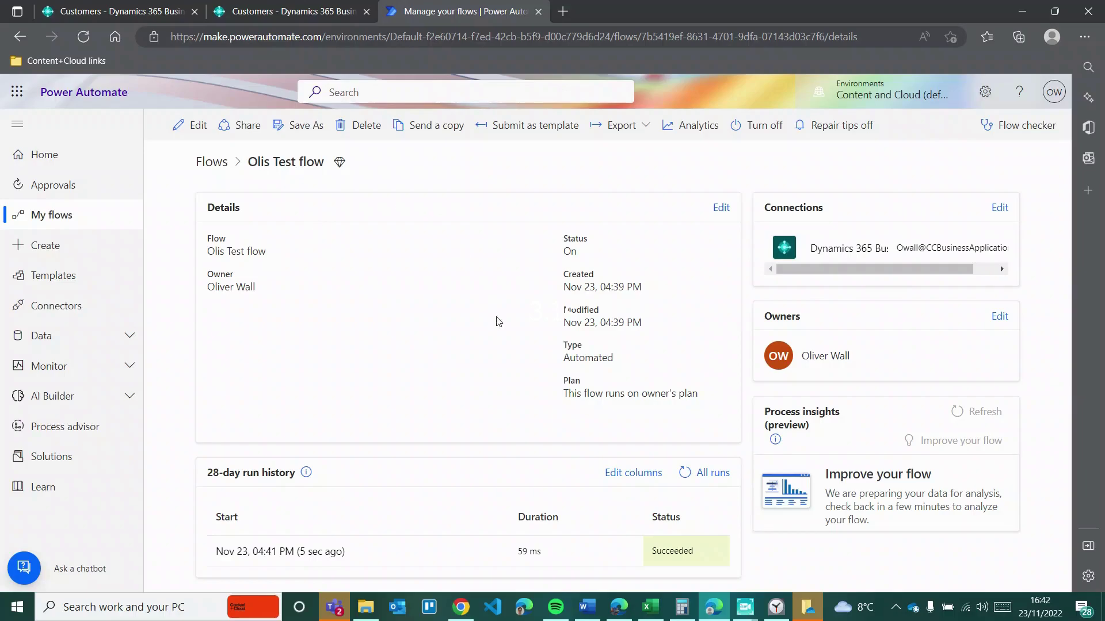
{"action": "left_click", "coordinate": [292, 16]}
{"action": "left_click", "coordinate": [148, 17]}
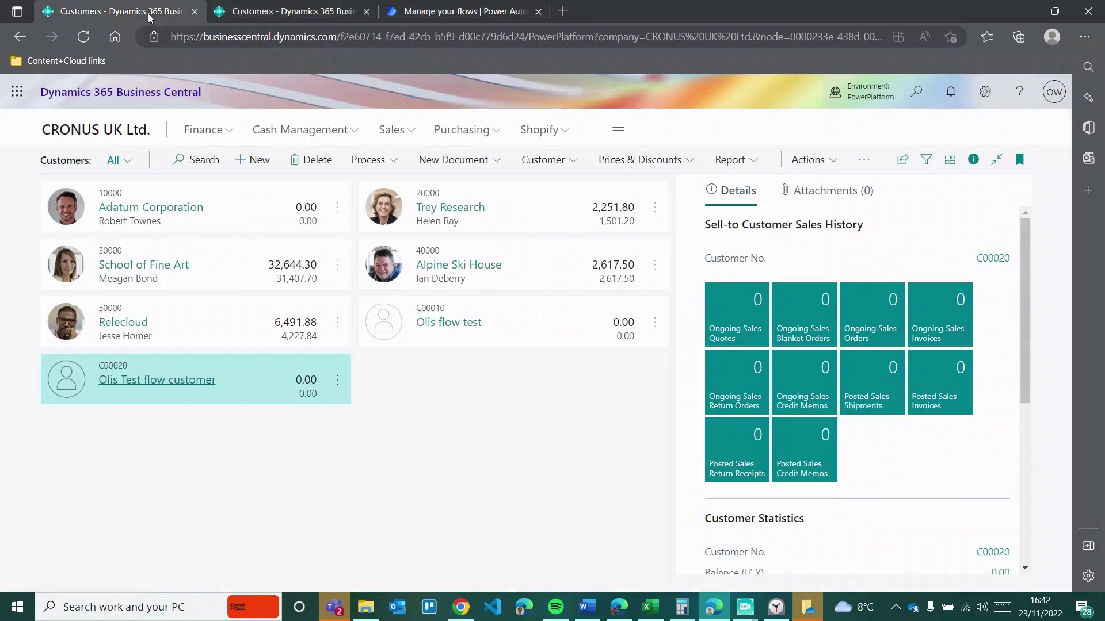